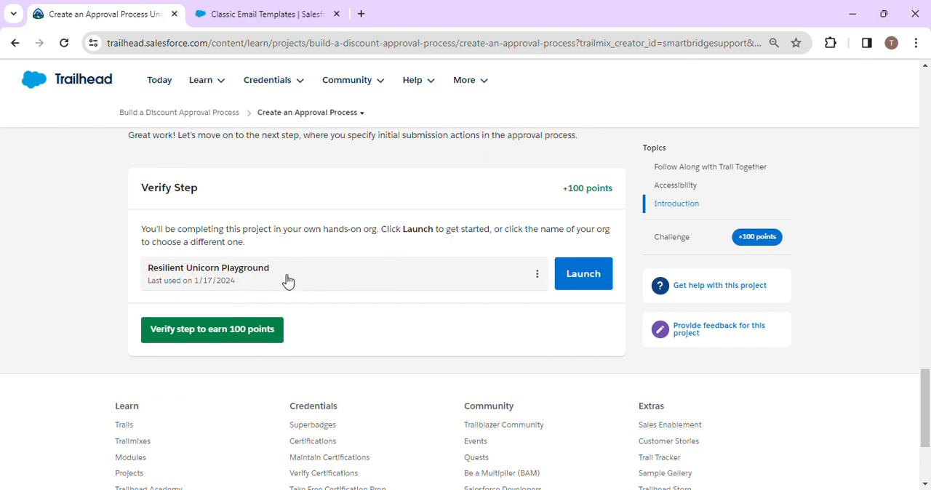
scroll(264, 272, "up", 3)
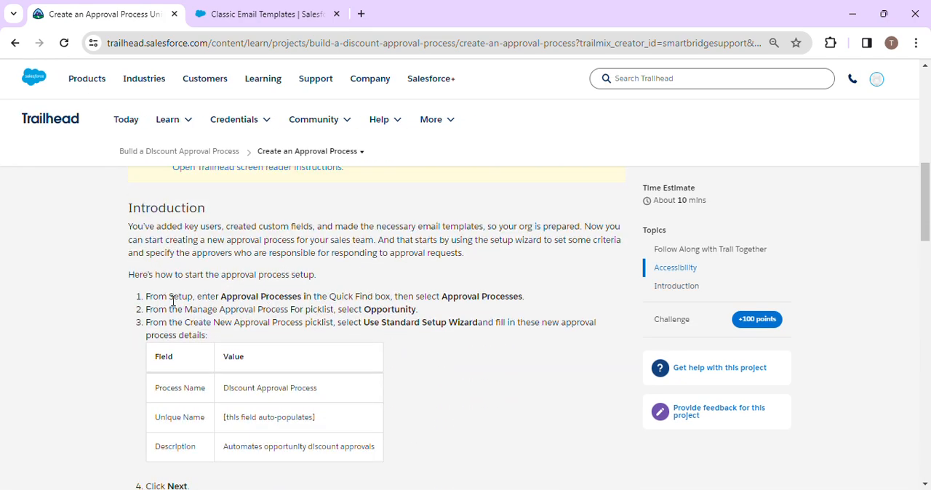
- Examine the Trailhead instructions for starting the approval process setup
scroll(397, 363, "down", 20)
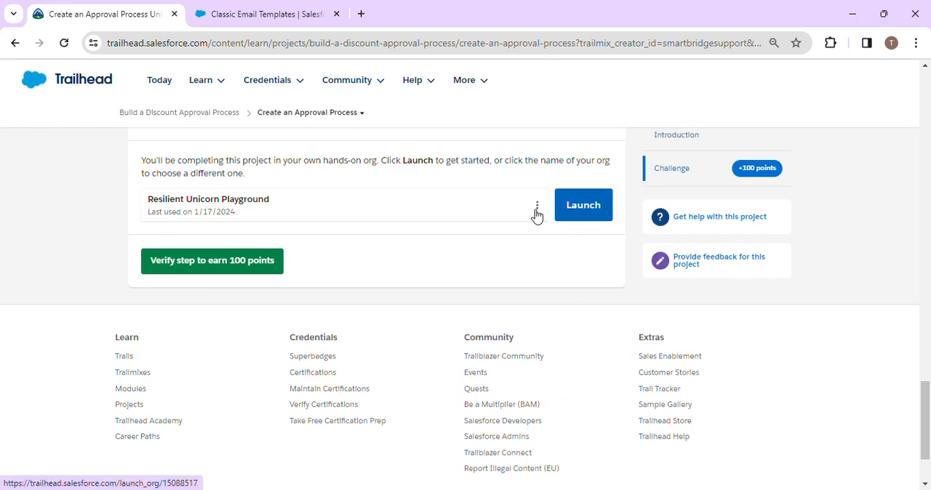
scroll(344, 224, "up", 10)
scroll(295, 274, "up", 7)
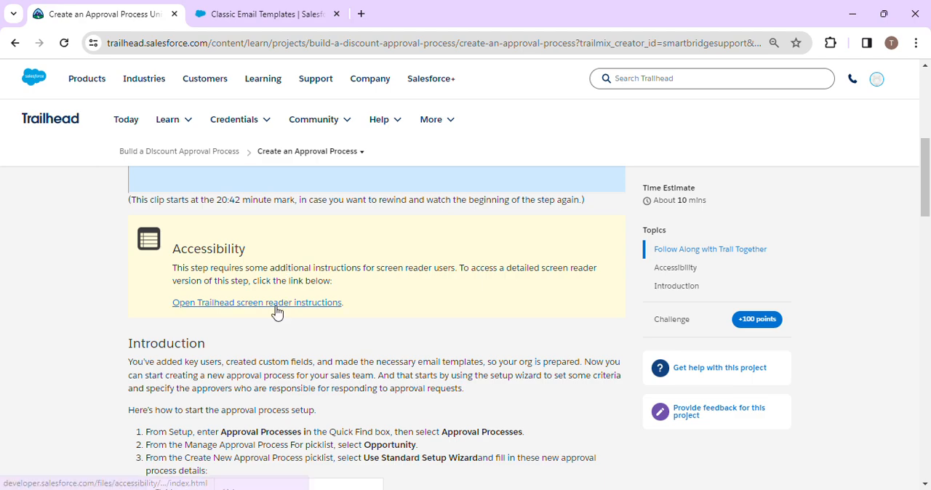
scroll(276, 311, "down", 1)
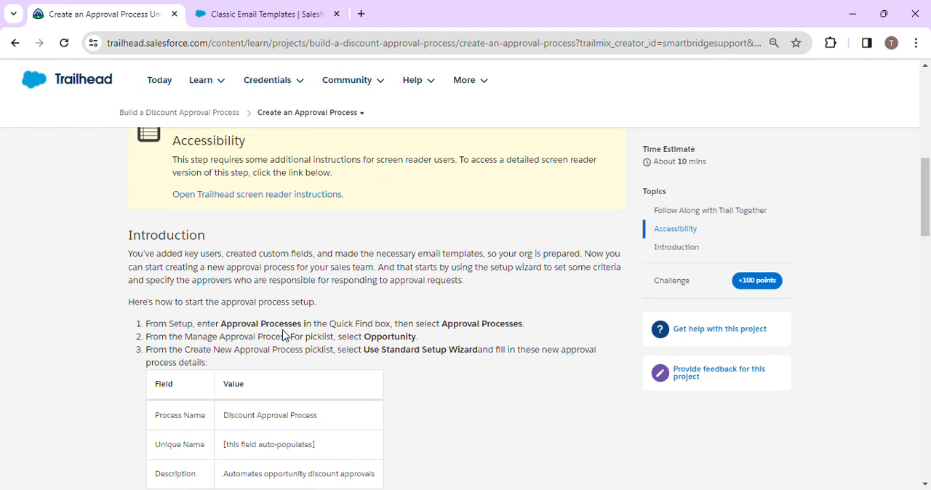
left_click(259, 11)
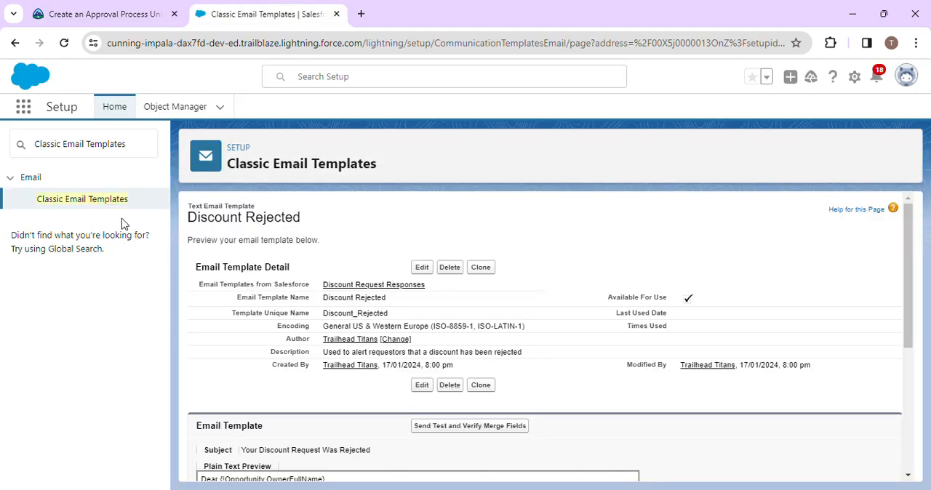
left_click(94, 14)
- Copy the term "Approval Processes" from the Trailhead instructions, search Salesforce Setup for it, and open the Approval Processes page
left_click_drag(222, 323, 299, 322)
key("ctrl+c")
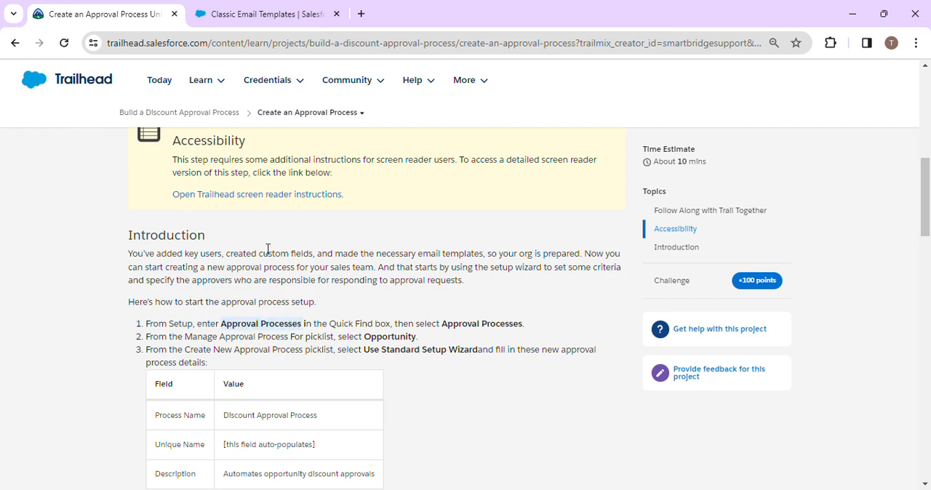
left_click(269, 17)
left_click_drag(128, 144, 4, 149)
key("ctrl+v")
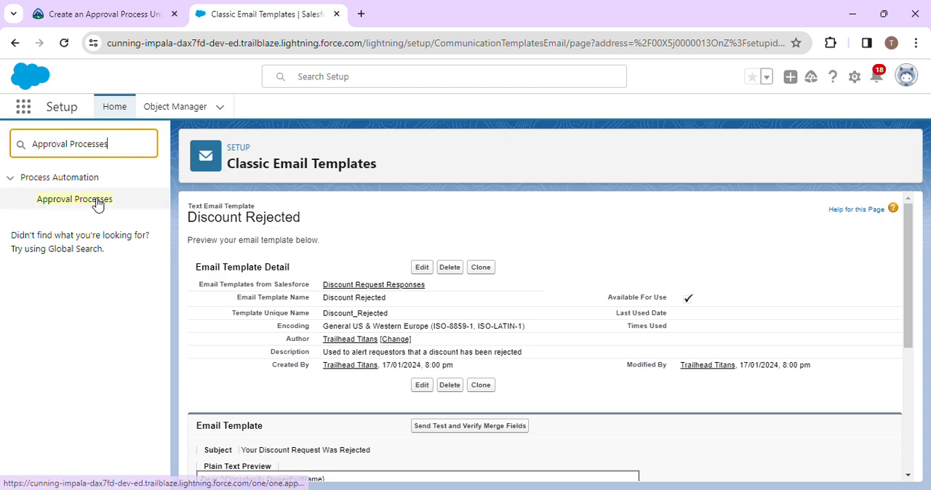
left_click(98, 200)
- Check the Trailhead instructions and set the object to manage approval processes for to Opportunity
left_click(79, 11)
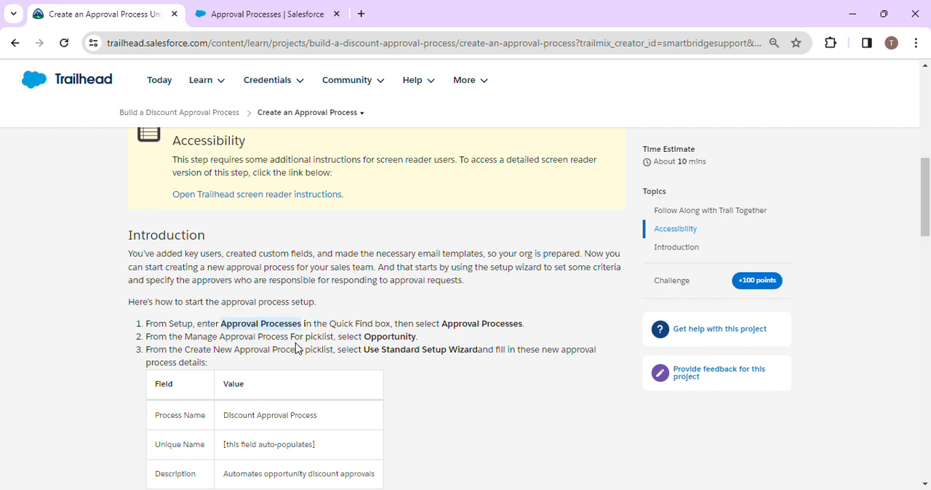
left_click(280, 14)
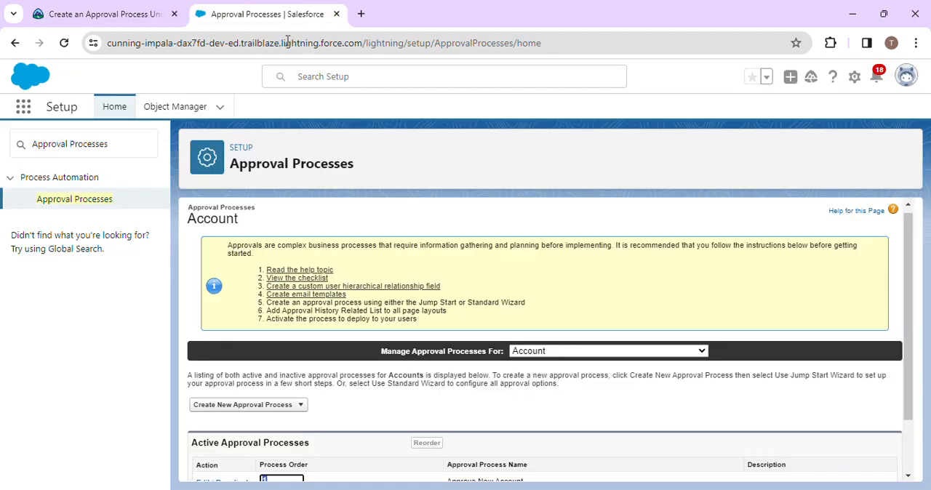
left_click(552, 353)
scroll(559, 283, "down", 20)
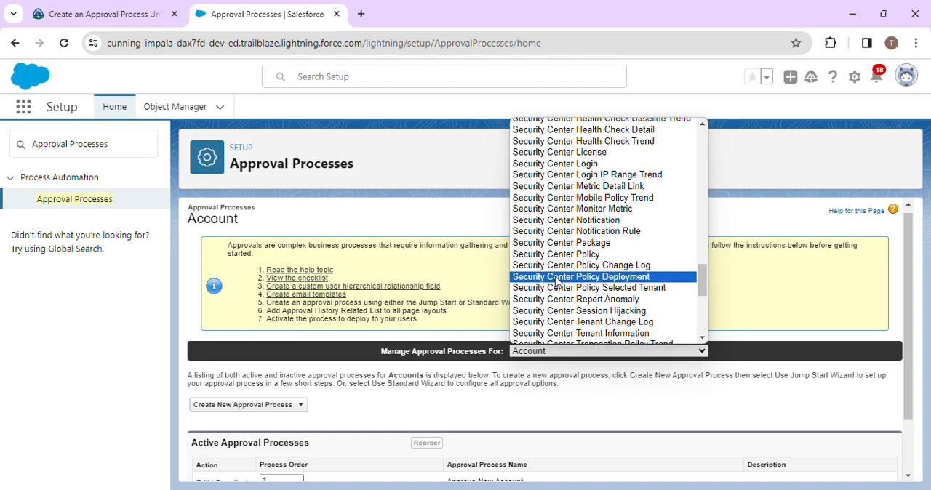
scroll(556, 282, "down", 5)
scroll(556, 282, "up", 20)
scroll(556, 282, "up", 15)
scroll(556, 283, "down", 20)
scroll(556, 282, "up", 15)
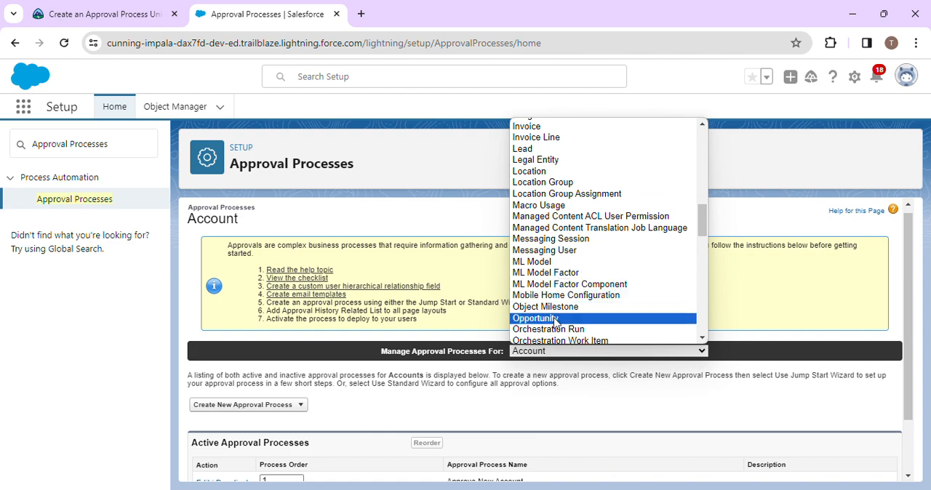
left_click(556, 318)
- Start a new opportunity approval process with the Standard Setup Wizard, as the Trailhead instructions specify
left_click(106, 14)
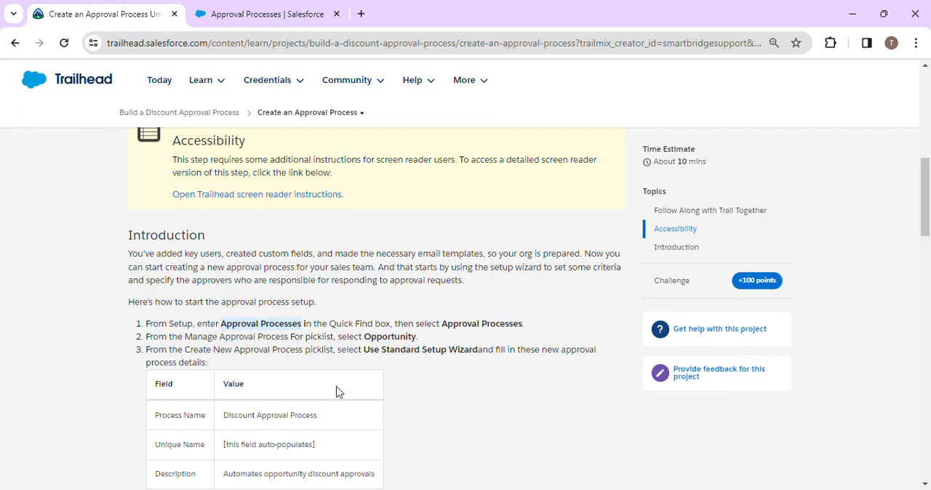
scroll(357, 364, "down", 2)
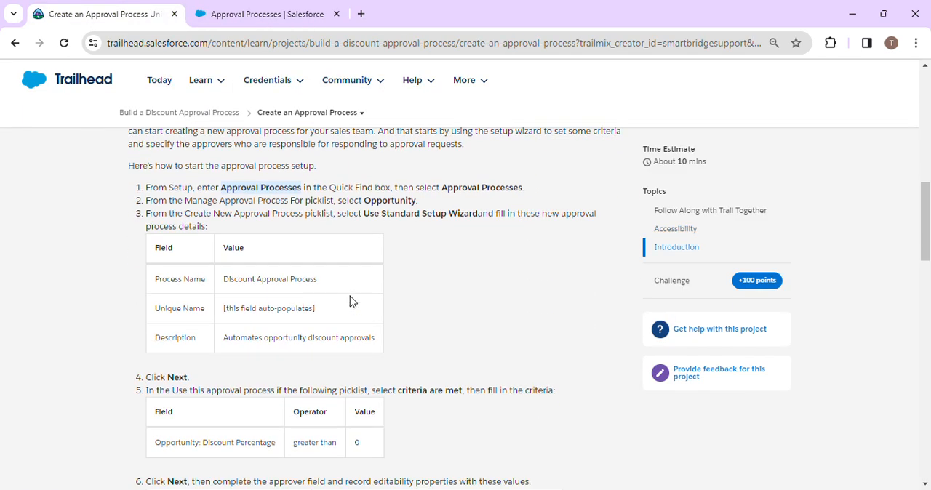
left_click(265, 9)
scroll(462, 371, "down", 2)
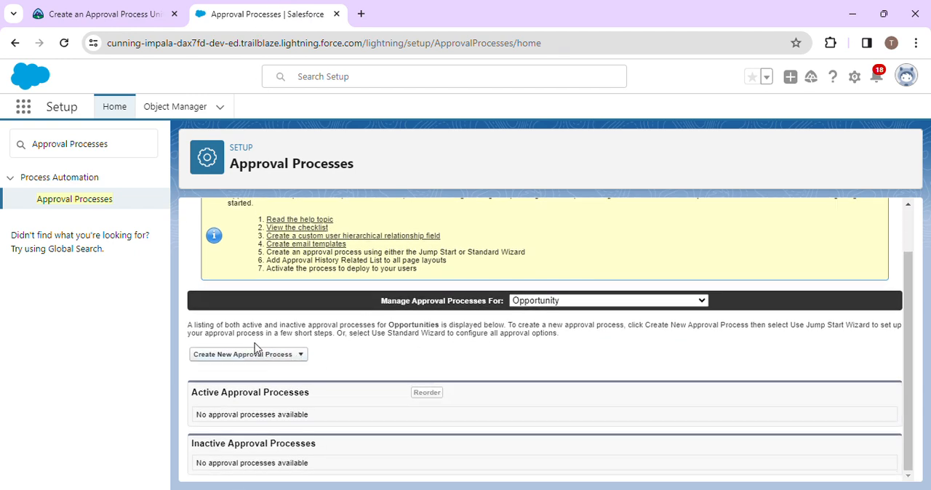
left_click(295, 361)
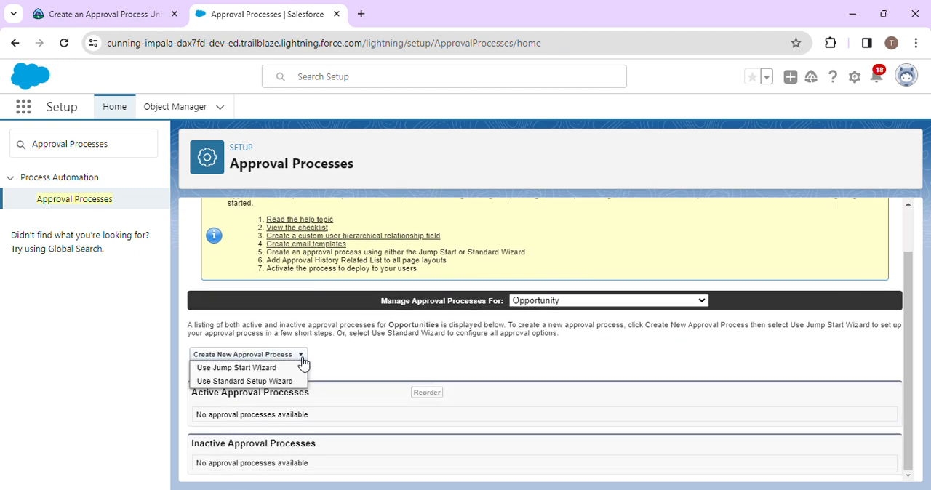
left_click(271, 383)
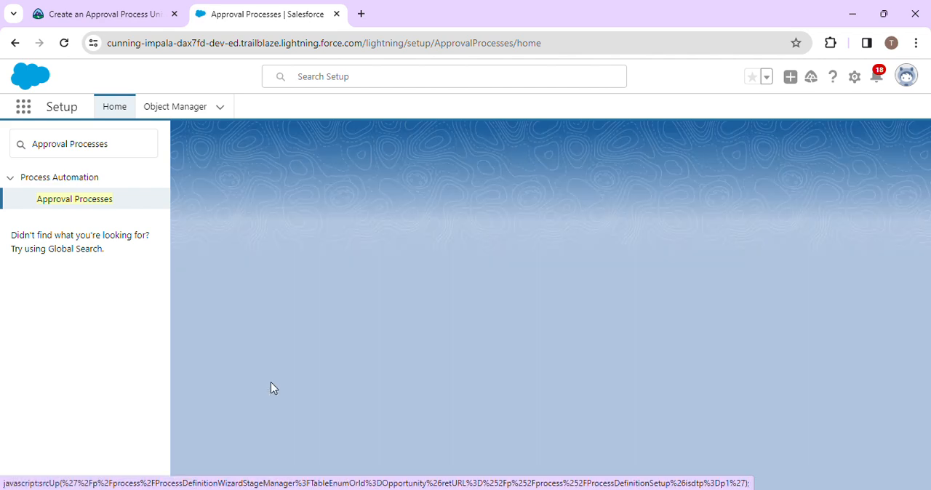
- Copy the process name "Discount Approval Process" from Trailhead into the new approval process and let the unique name fill in
left_click(90, 13)
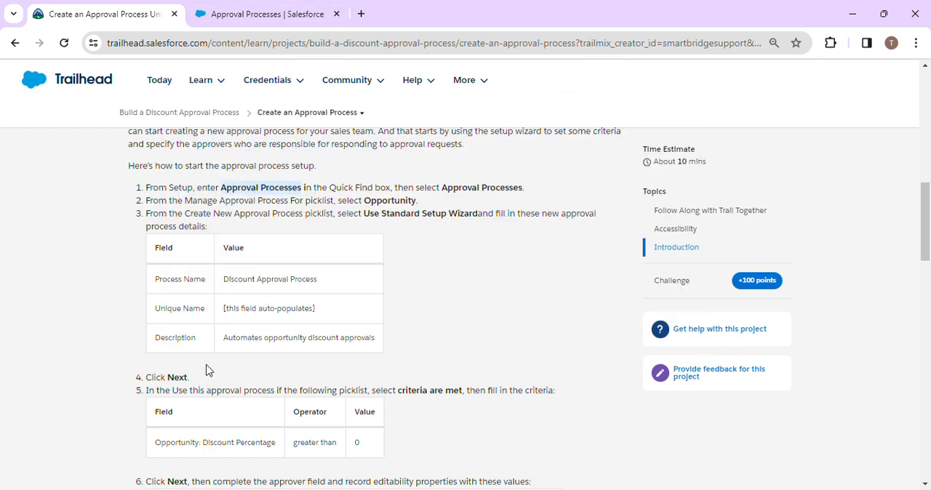
left_click_drag(223, 279, 327, 282)
key("ctrl+c")
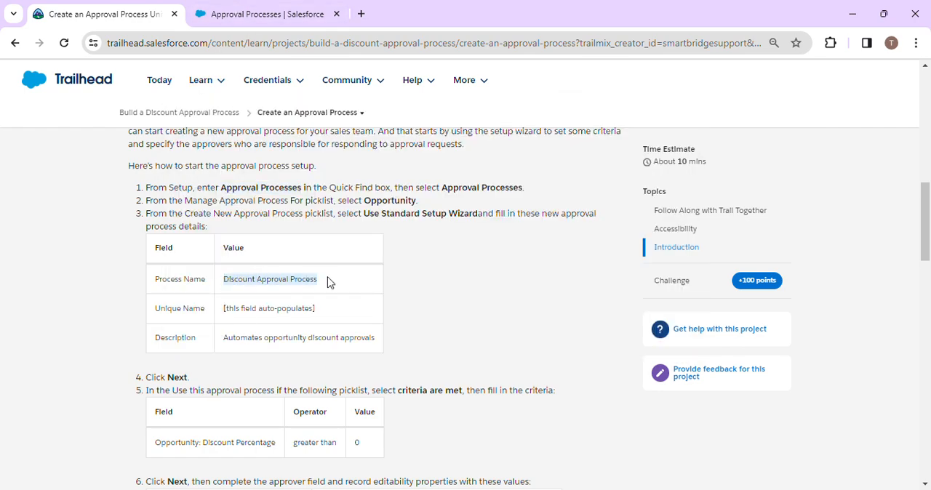
left_click(267, 14)
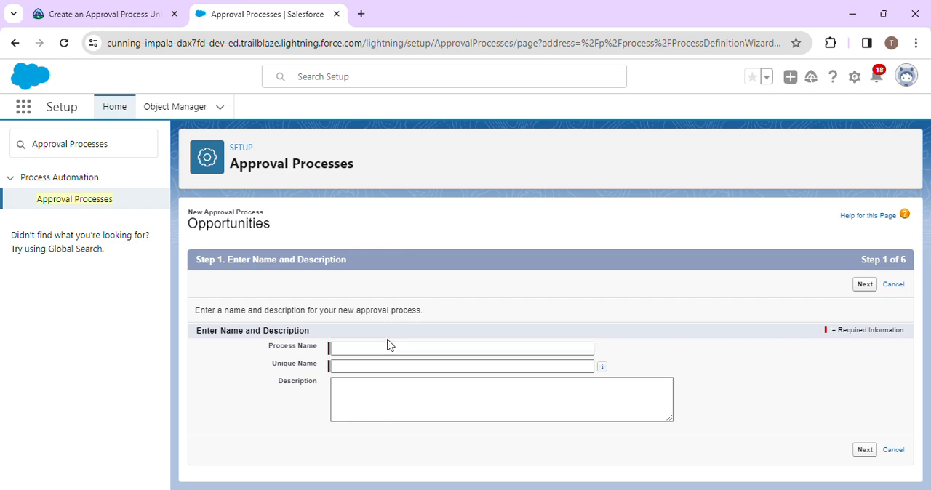
left_click(383, 348)
key("ctrl+v")
left_click(508, 341)
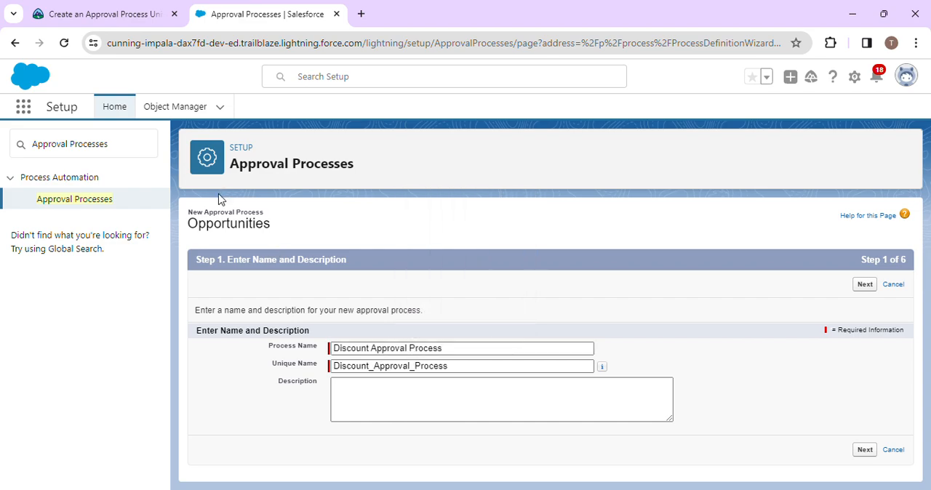
- Copy "Automates opportunity discount approvals" from Trailhead into the process description and continue to the entry criteria
left_click(181, 11)
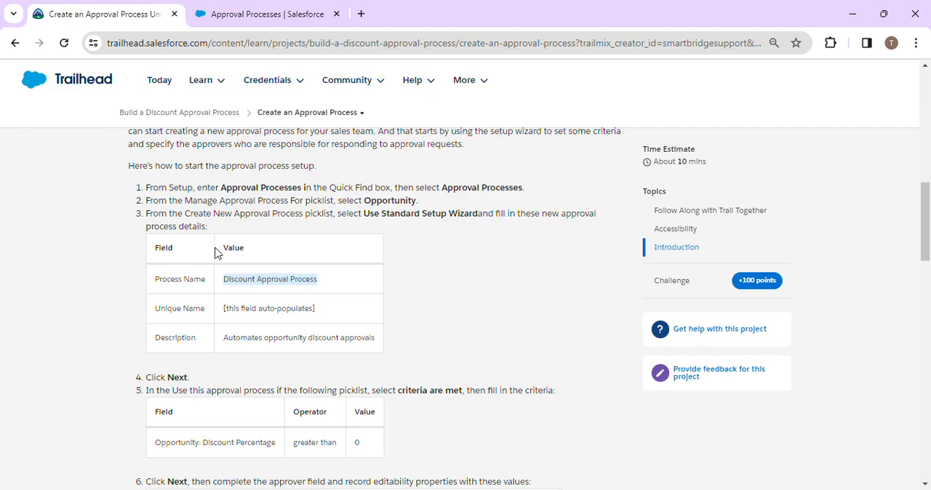
left_click(265, 13)
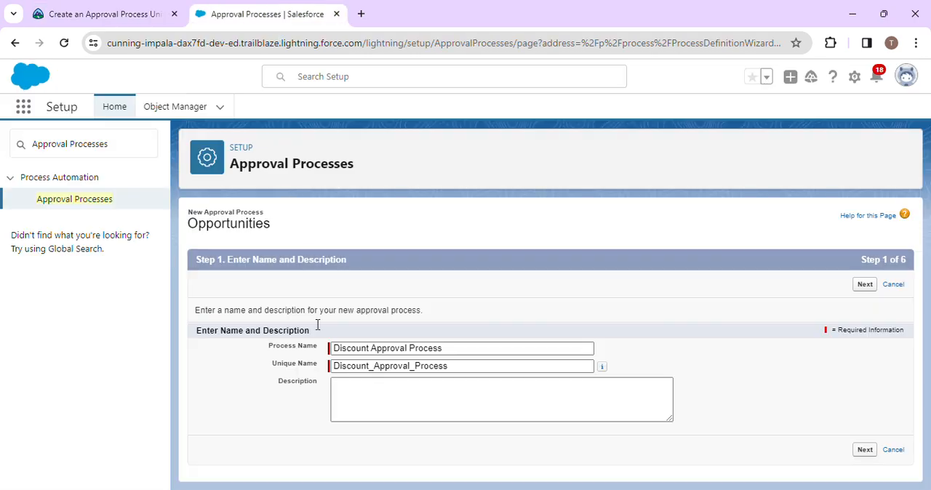
left_click(146, 6)
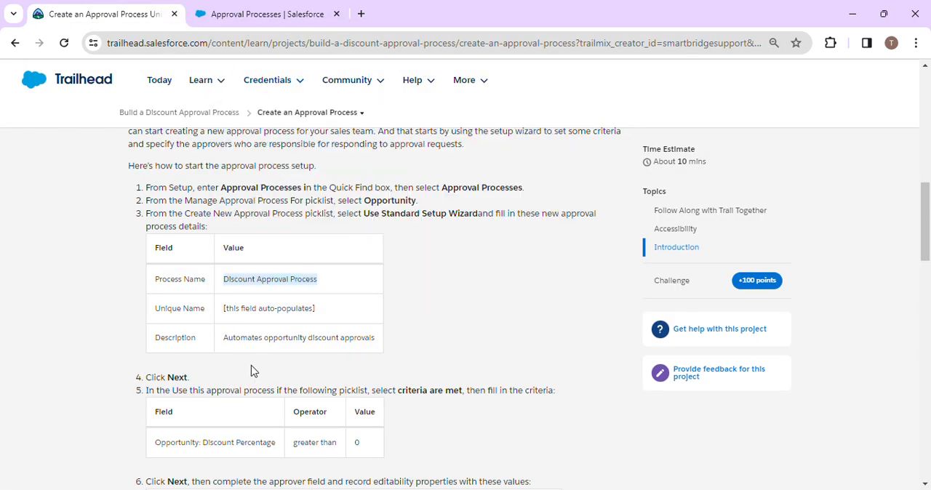
left_click_drag(229, 335, 368, 339)
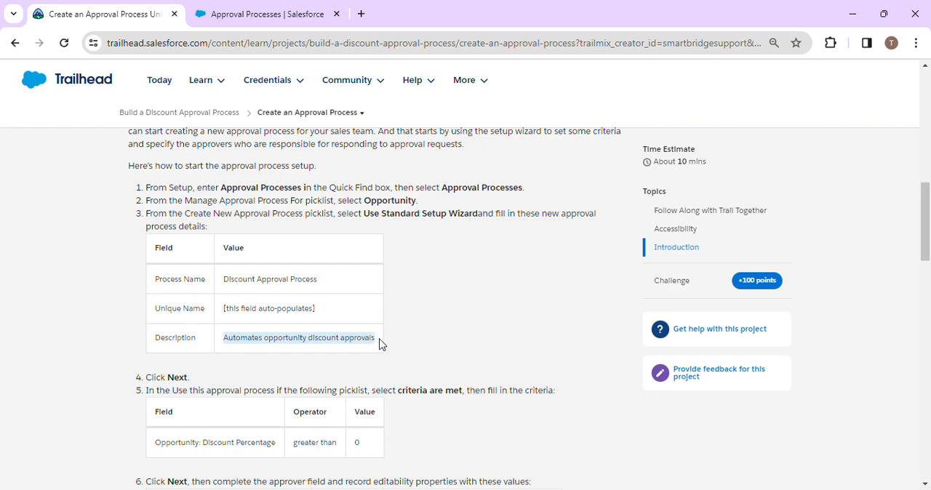
left_click(287, 20)
left_click(347, 395)
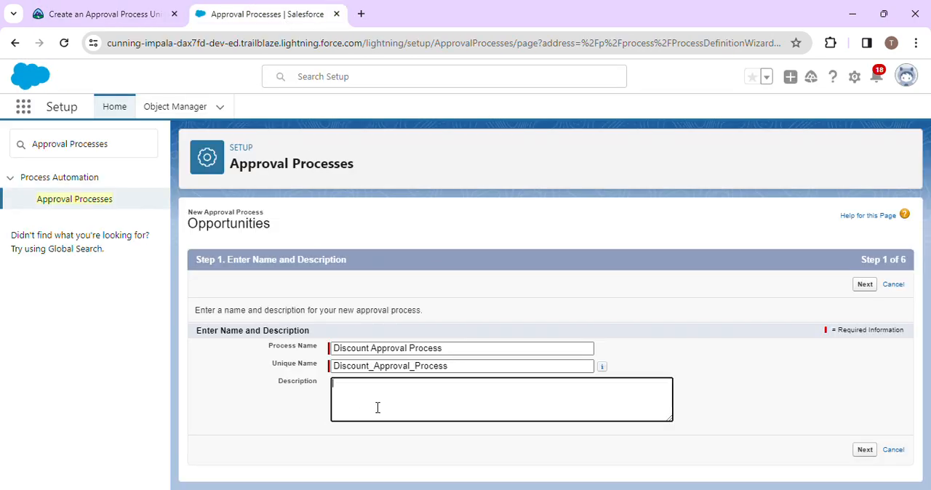
type("Automates opportunity discount approvals")
left_click(114, 8)
left_click(246, 8)
left_click(854, 452)
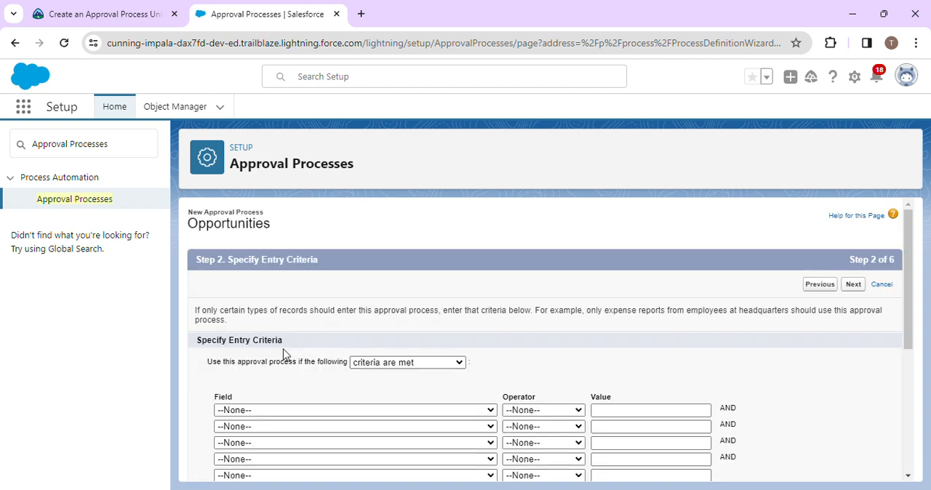
- Consult the Trailhead criteria table and set the first entry criterion's field to Opportunity: Discount Percentage
left_click(133, 11)
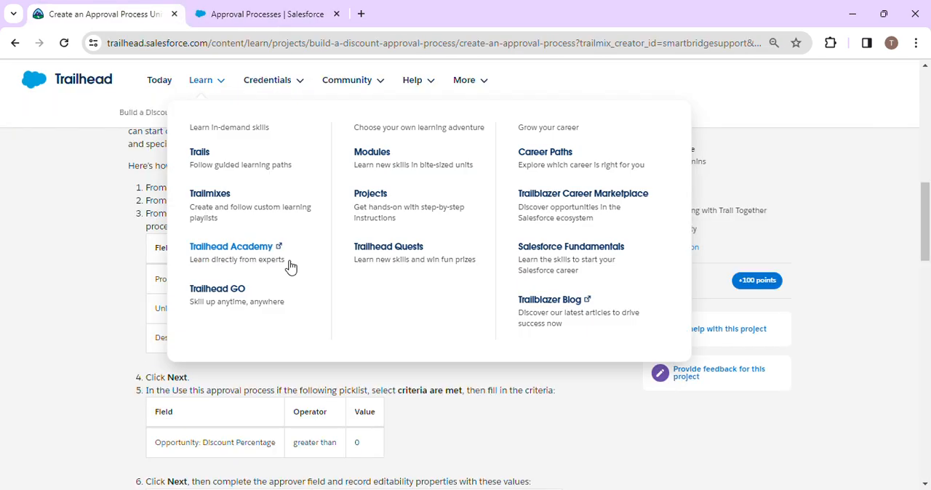
scroll(465, 410, "down", 1)
scroll(462, 411, "down", 2)
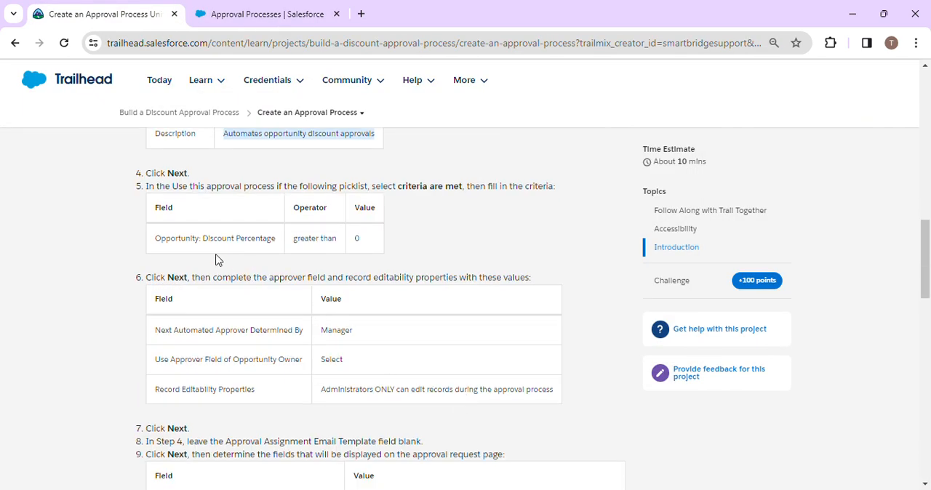
left_click(230, 10)
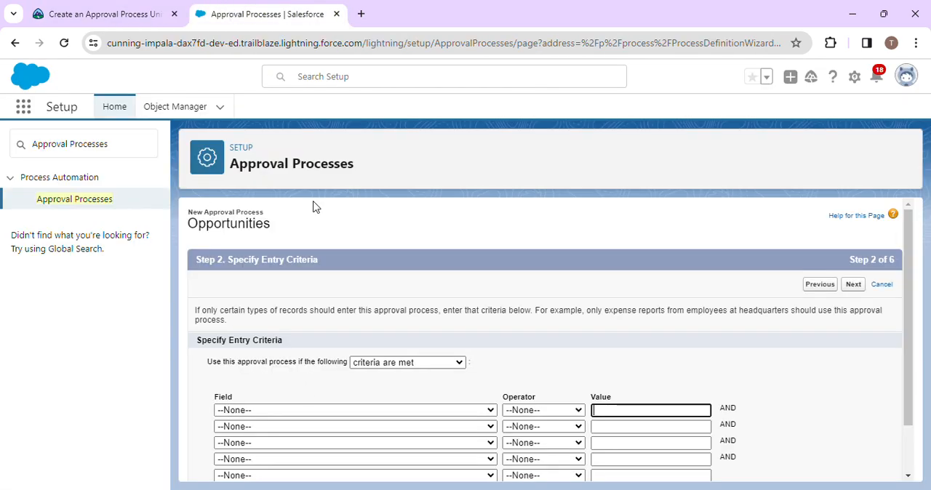
left_click(322, 413)
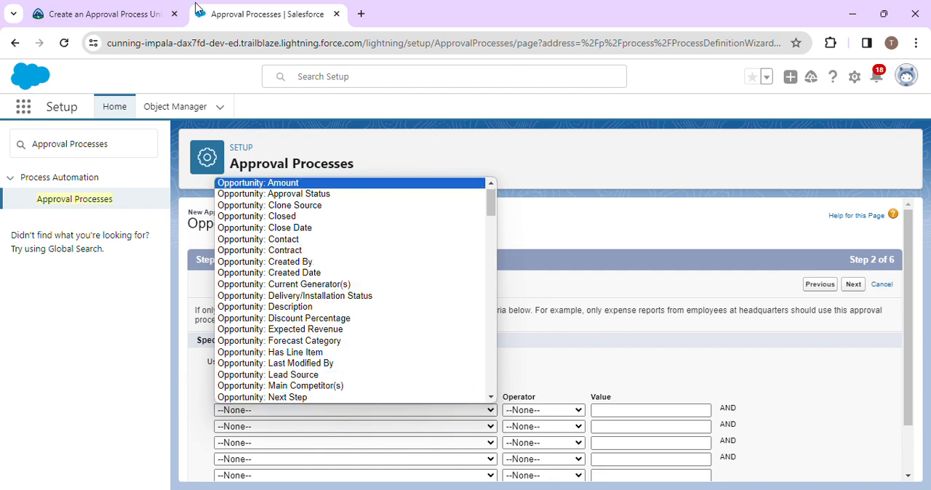
left_click(162, 13)
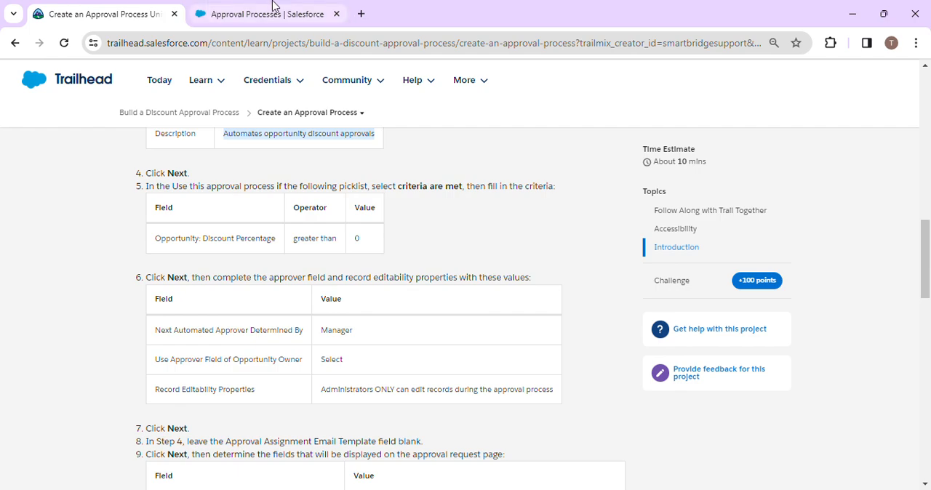
left_click(276, 11)
left_click(410, 418)
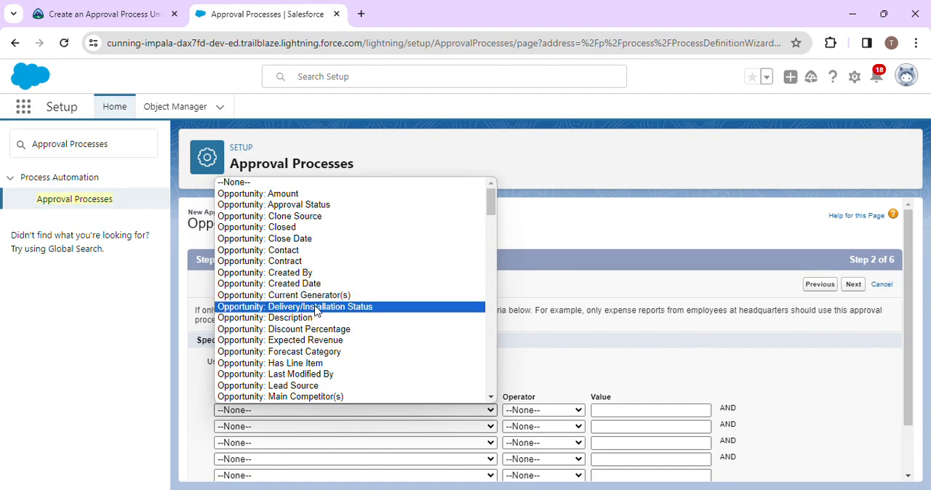
left_click(316, 330)
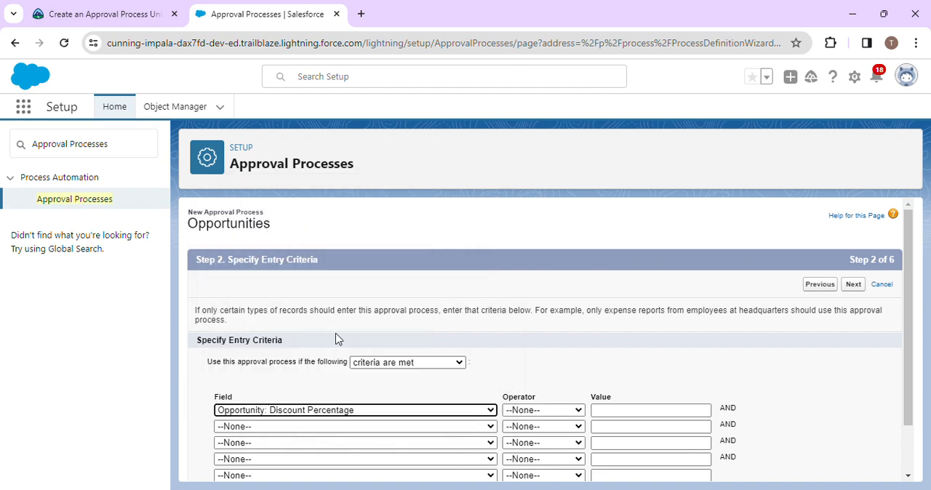
- Complete the Discount Percentage entry criterion with operator greater than and value 0 per Trailhead, and continue to the approver settings
left_click(80, 11)
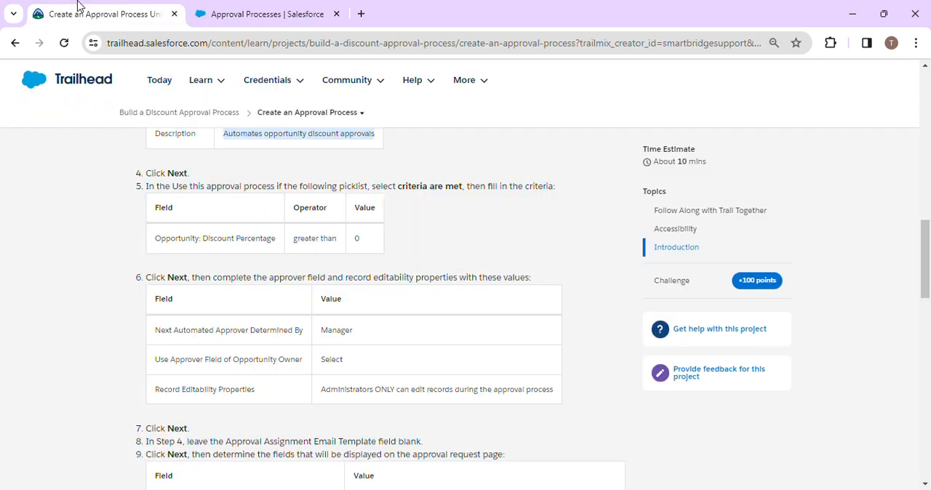
left_click(253, 7)
left_click(538, 410)
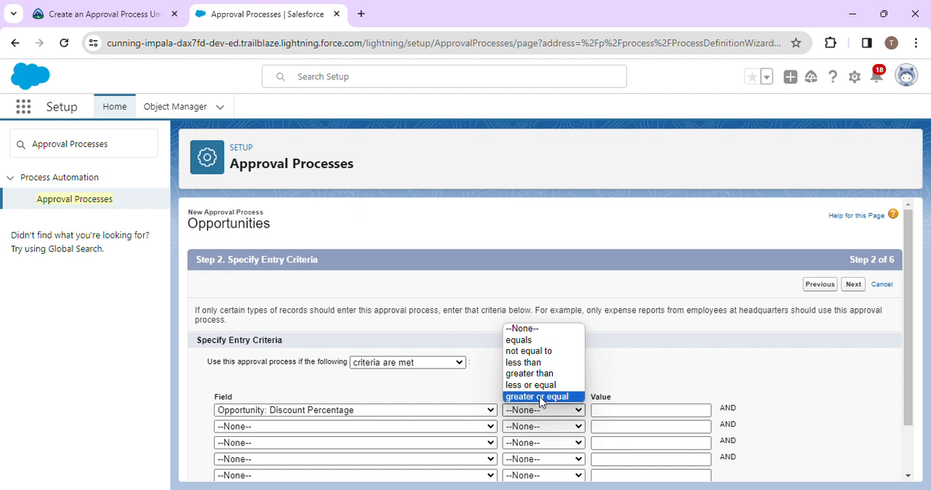
left_click(540, 373)
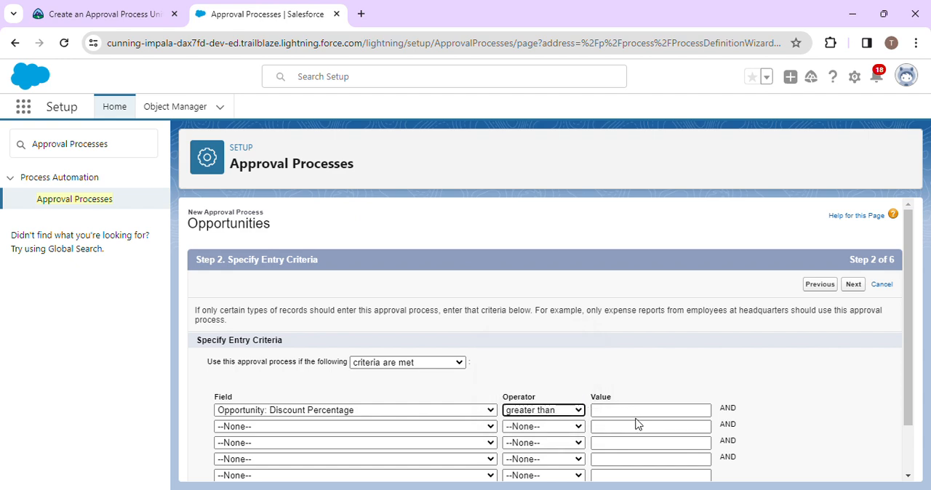
left_click(635, 410)
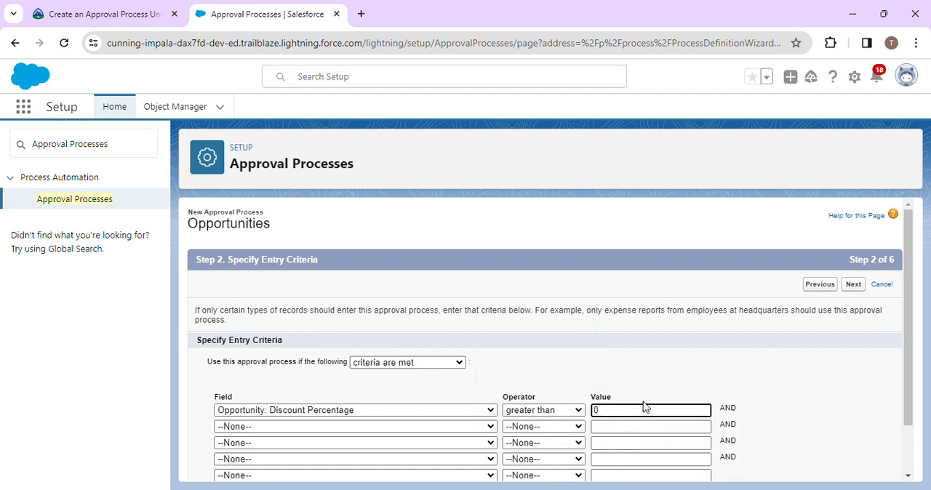
left_click(73, 8)
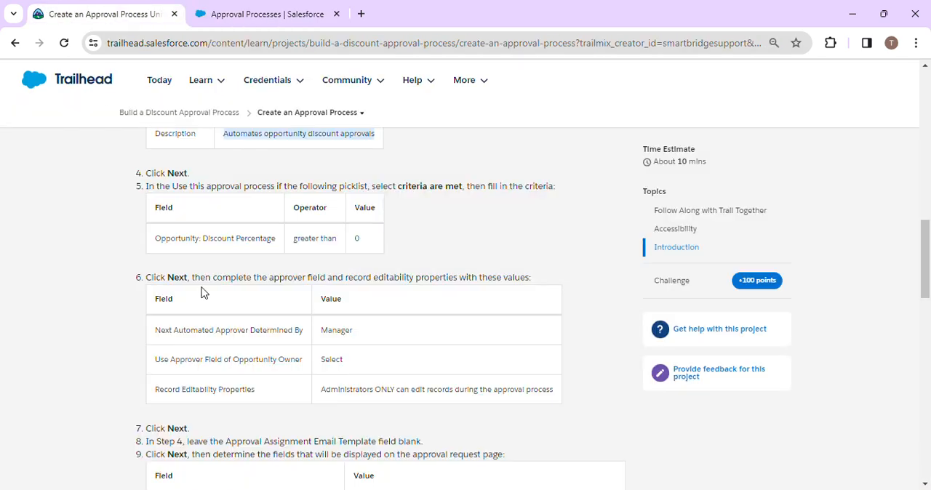
scroll(182, 289, "down", 1)
left_click(240, 14)
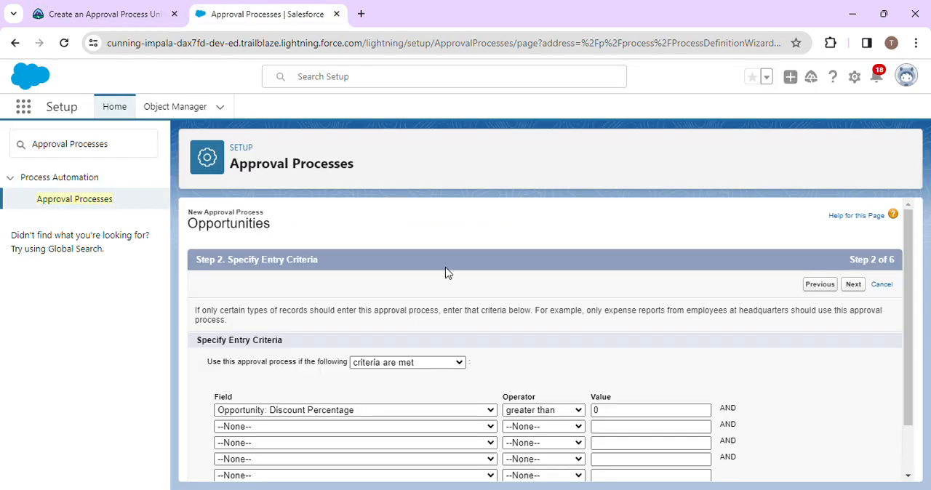
scroll(444, 272, "down", 1)
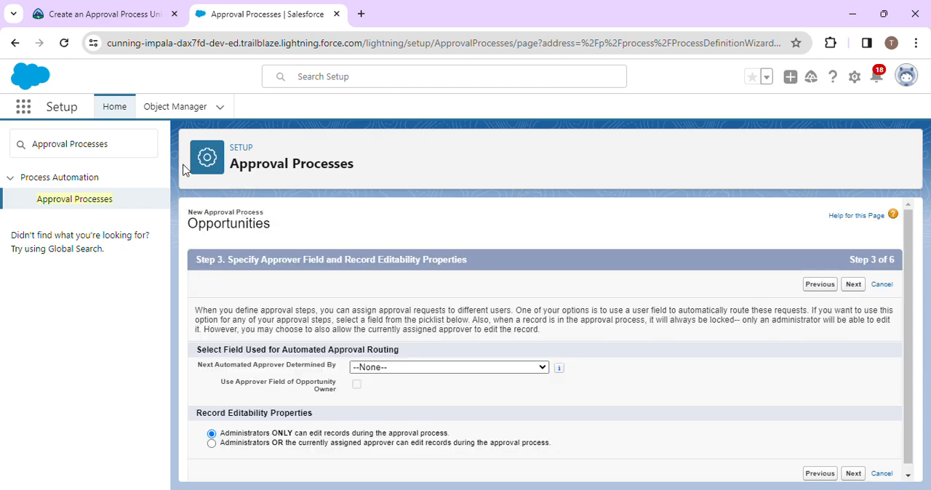
- Look up the approver settings in Trailhead and set Next Automated Approver Determined By to Manager
left_click(140, 6)
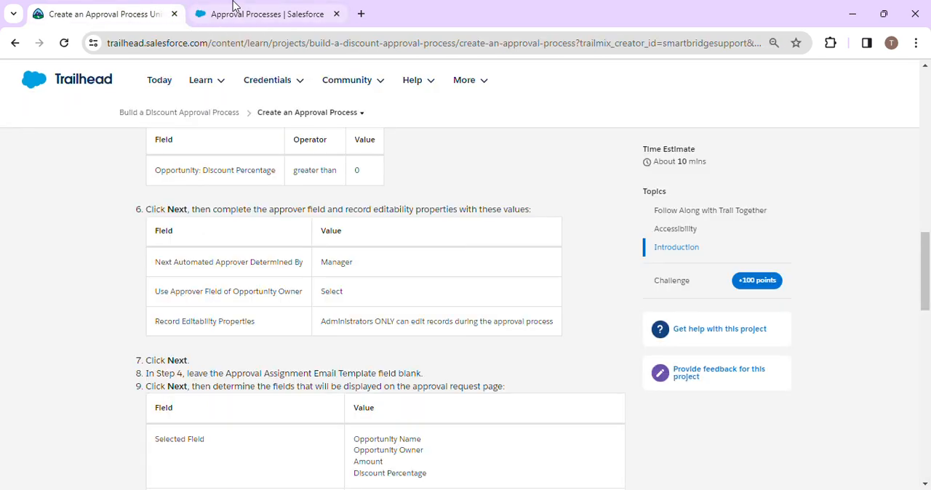
left_click(310, 7)
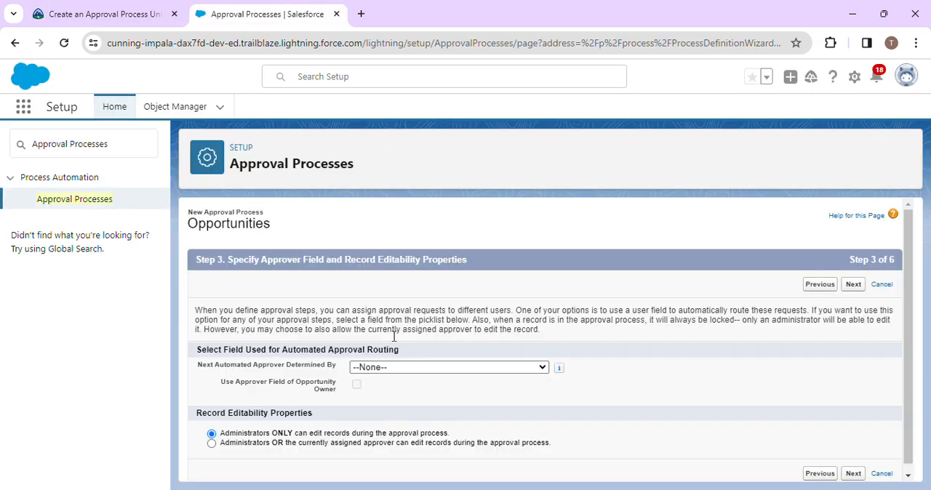
left_click(407, 371)
left_click(407, 373)
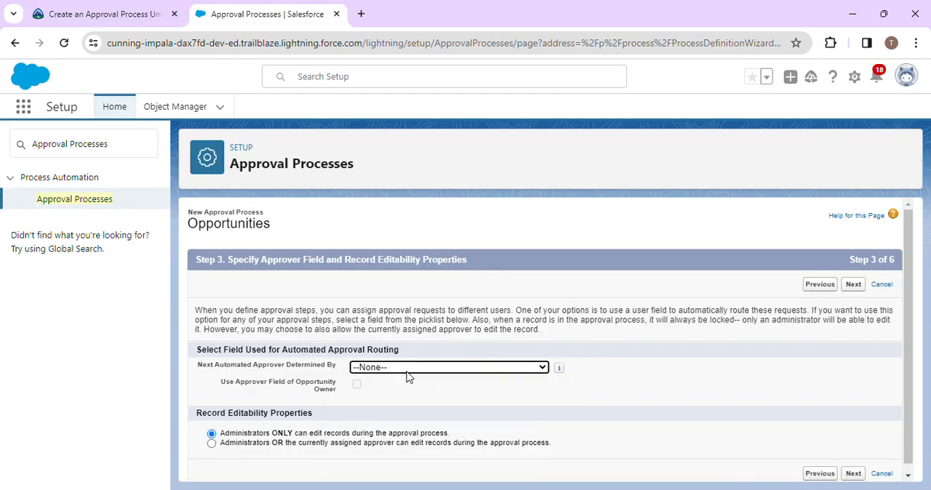
scroll(336, 340, "down", 1)
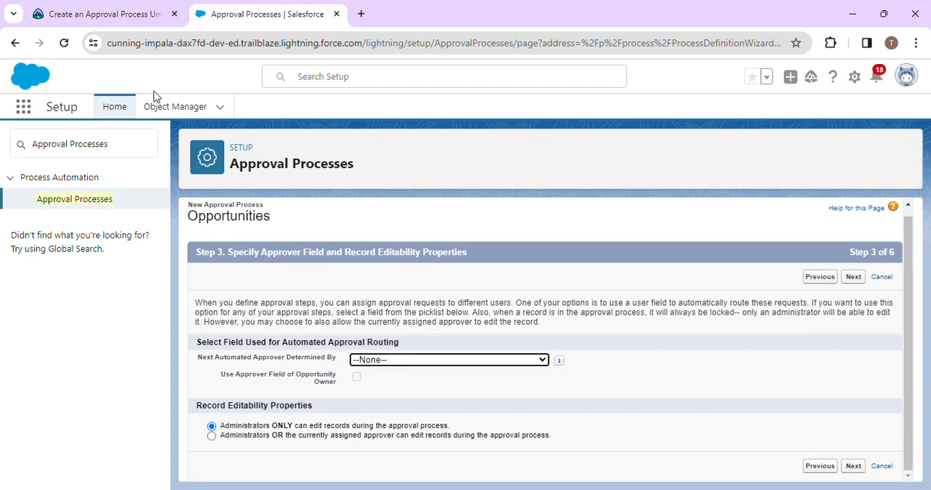
left_click(119, 10)
left_click(283, 10)
left_click(388, 360)
left_click(385, 405)
- Enable Use Approver Field of Opportunity Owner as Trailhead specifies, and continue to the notification templates
left_click(121, 7)
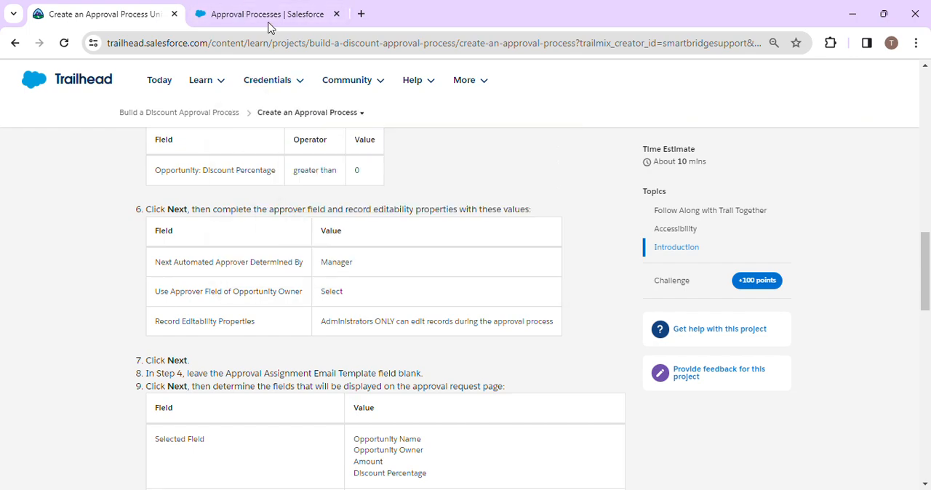
left_click(264, 14)
left_click(356, 377)
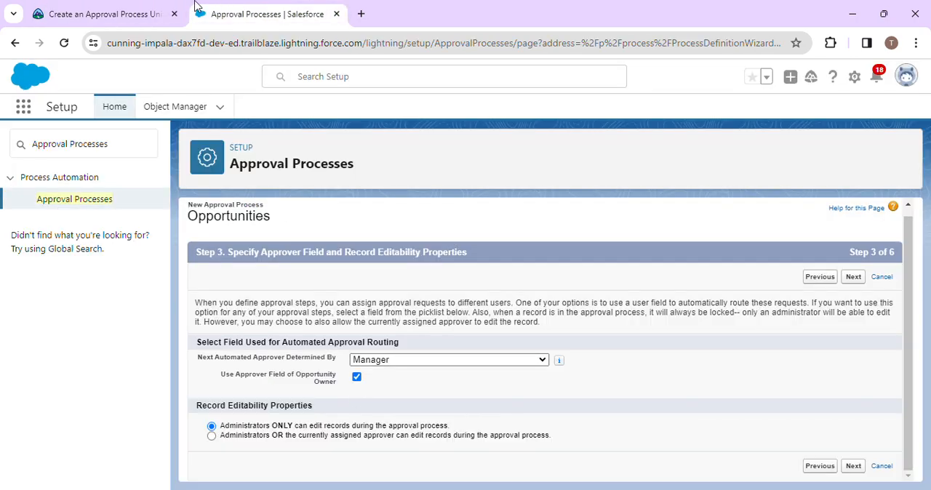
left_click(134, 13)
left_click(259, 14)
left_click(853, 466)
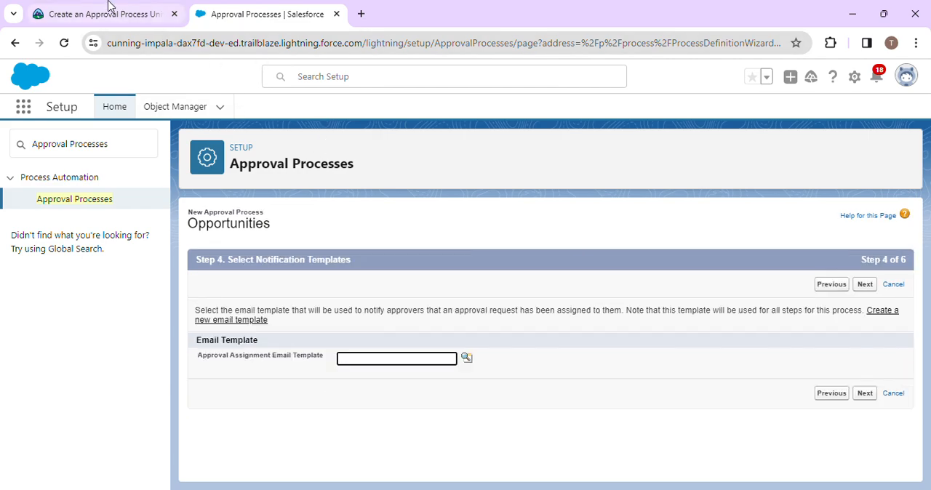
- Check the Trailhead instructions, leave the Approval Assignment Email Template blank and continue to the approval page fields
left_click(93, 9)
scroll(316, 393, "down", 2)
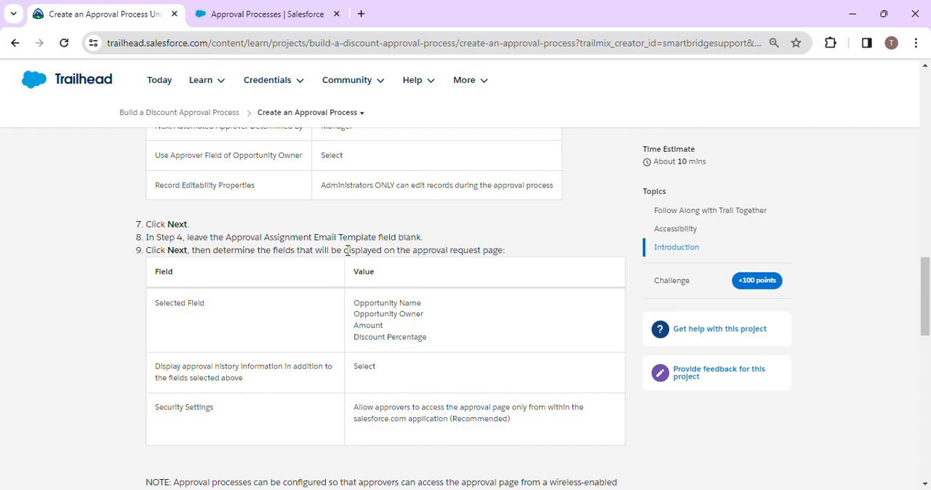
left_click(324, 9)
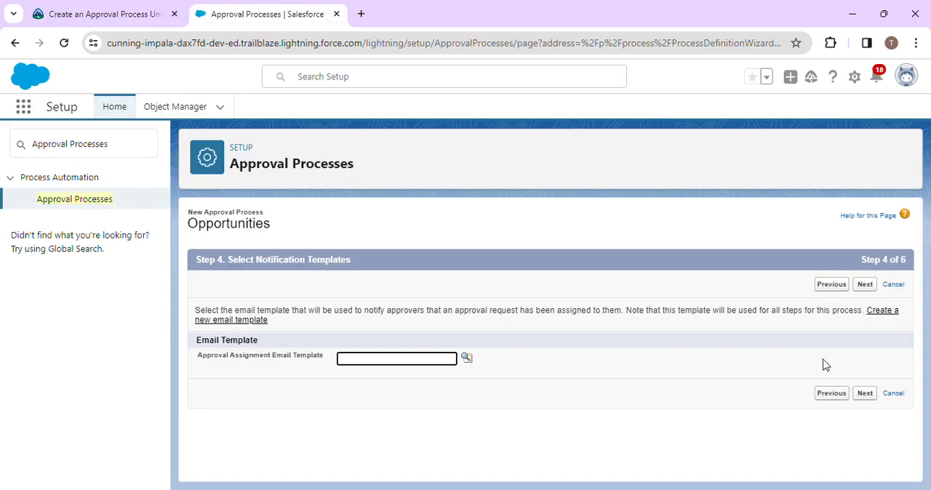
left_click(864, 398)
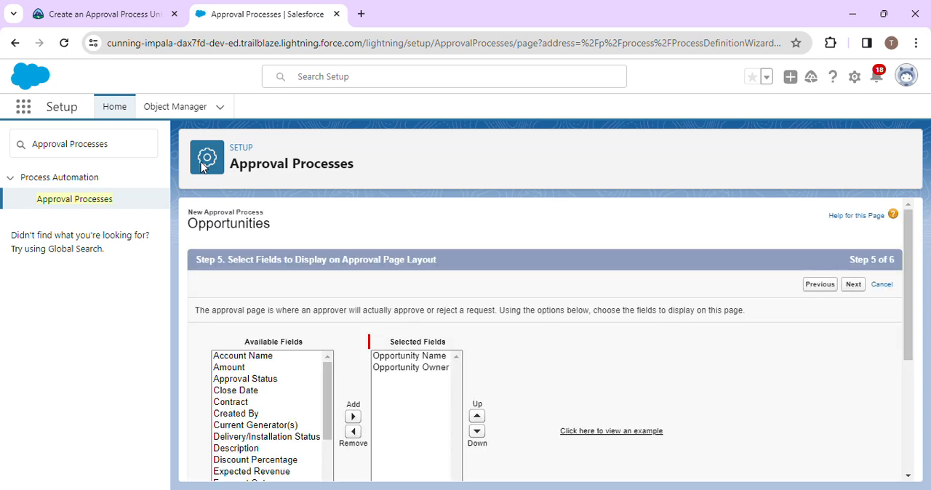
- Consult the Trailhead field table and add Amount to the selected fields of the approval page layout
left_click(147, 11)
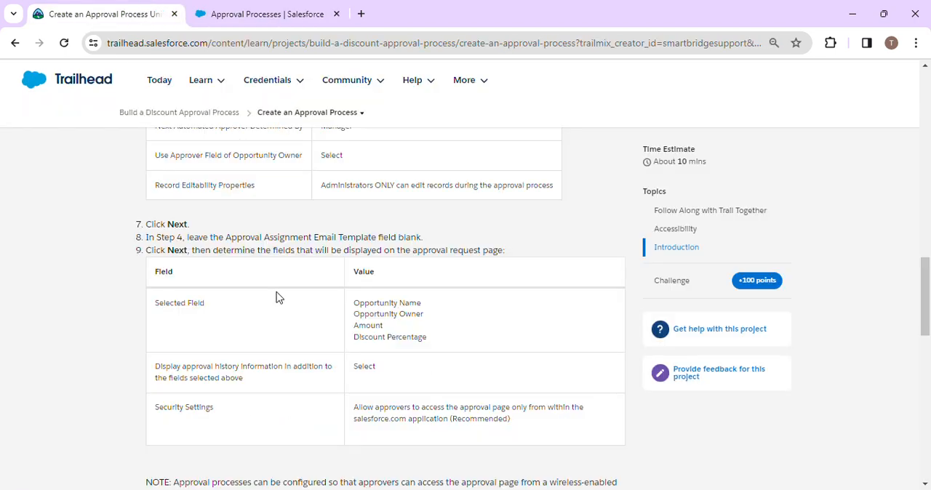
left_click(282, 7)
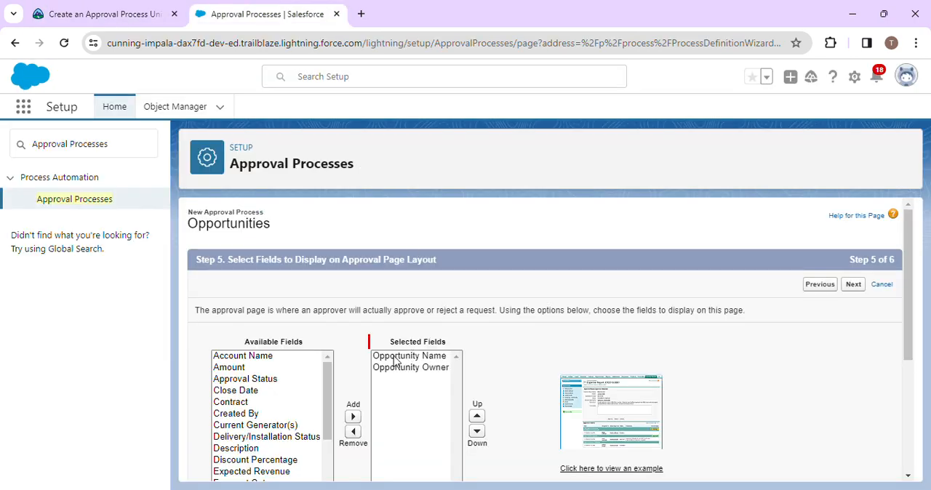
left_click(143, 8)
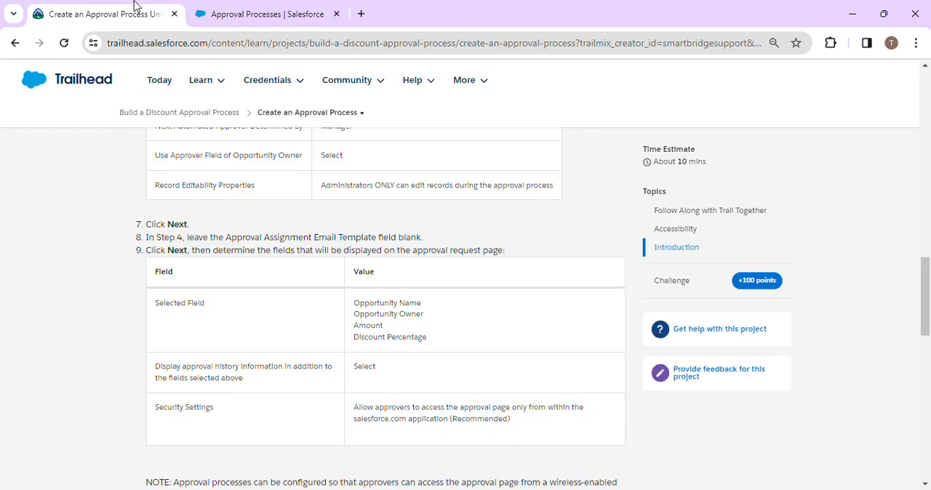
left_click(256, 7)
left_click(242, 374)
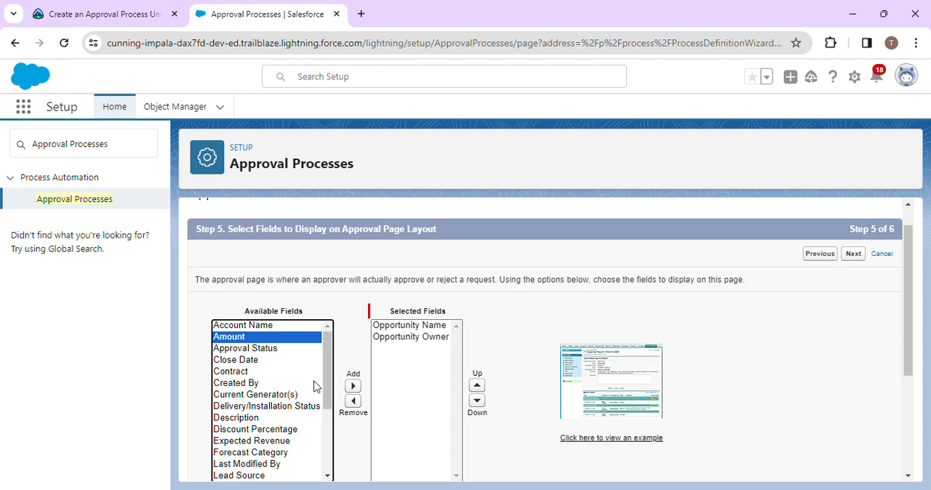
left_click(353, 386)
- Add Discount Percentage to the selected approval page fields, following the Trailhead table
left_click(89, 10)
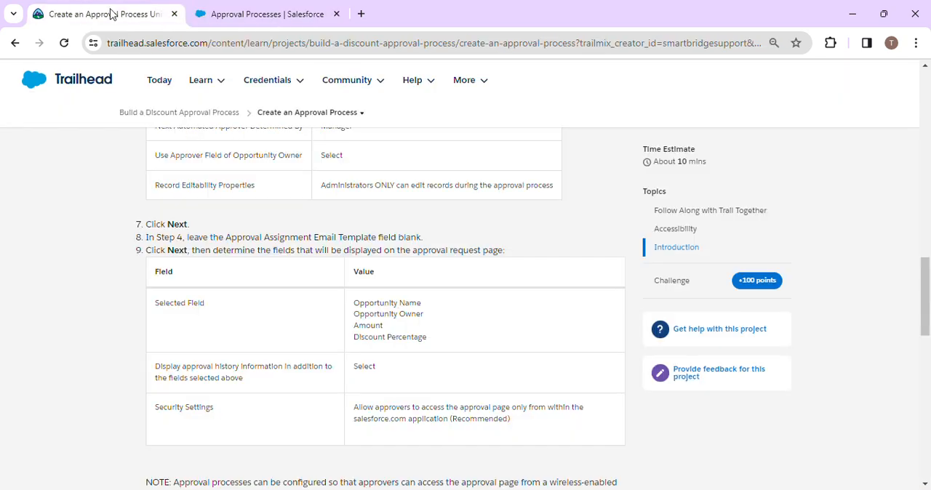
left_click(262, 10)
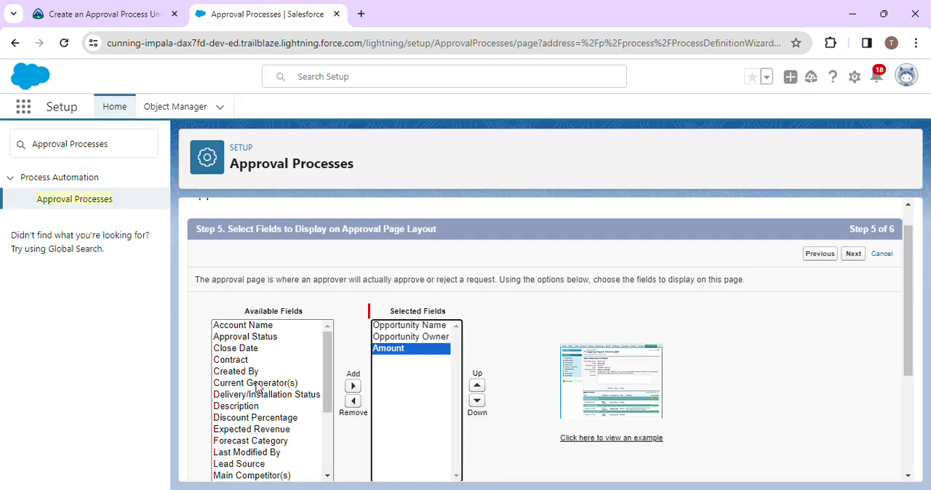
left_click(245, 418)
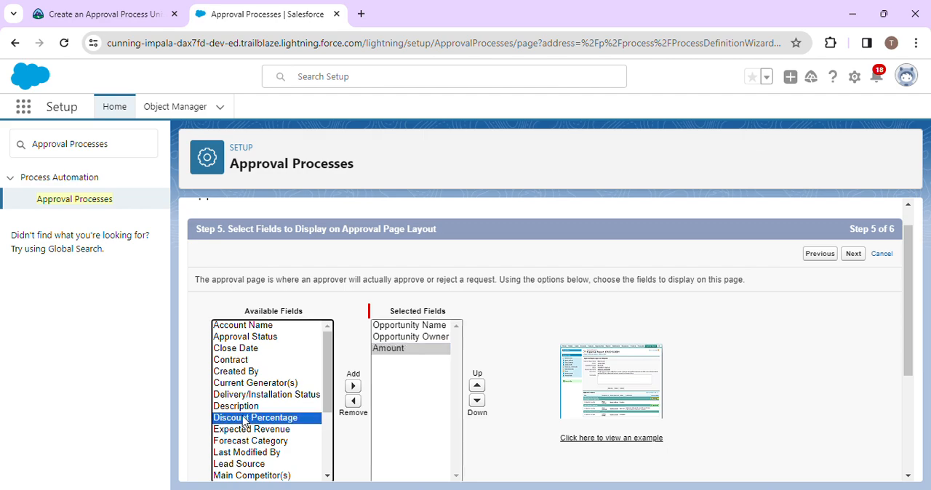
left_click(353, 386)
- Enable the display of approval history information, check the security setting against Trailhead, and continue to the initial submitters
left_click(155, 7)
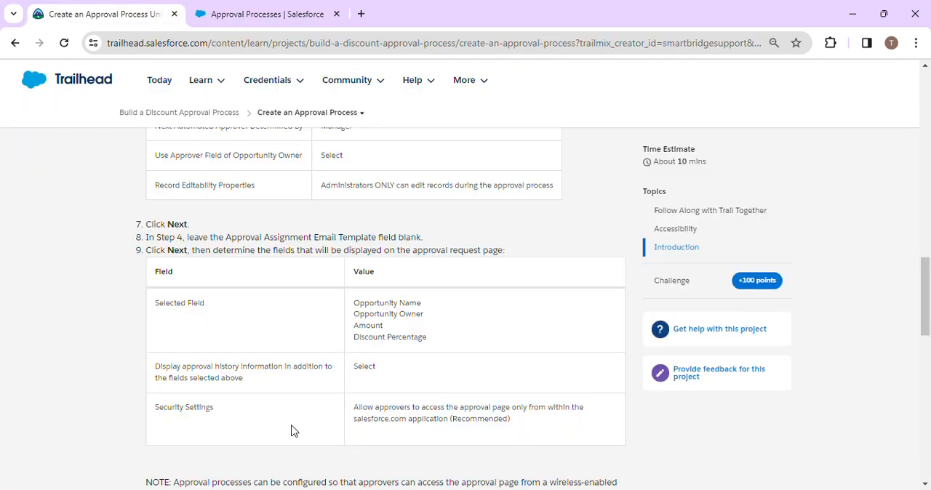
left_click(265, 11)
scroll(359, 391, "down", 5)
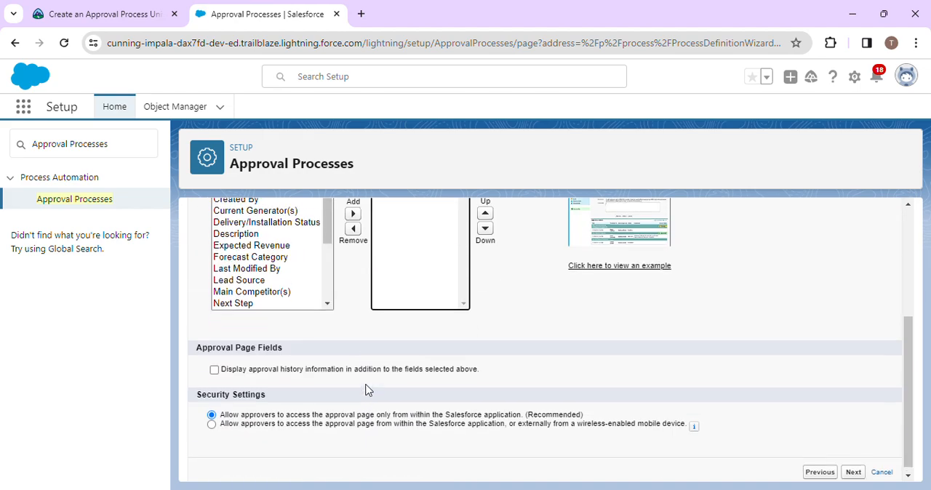
left_click(216, 363)
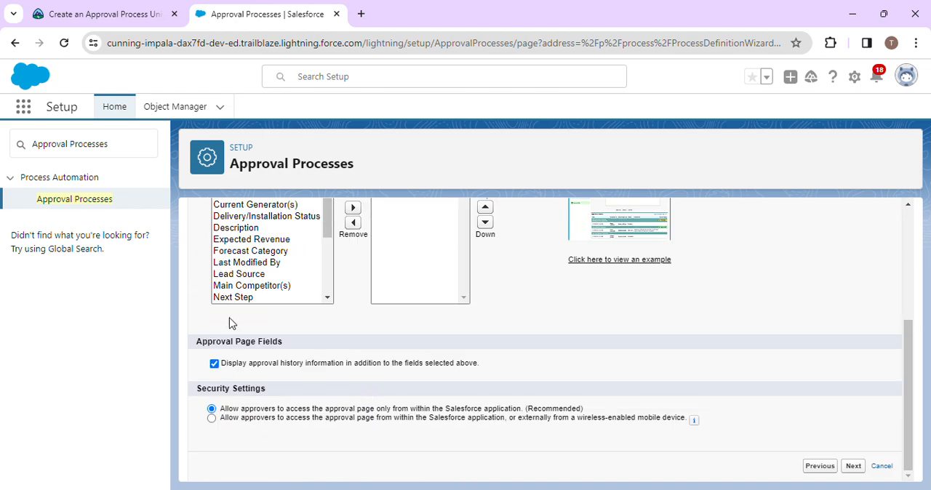
left_click(145, 7)
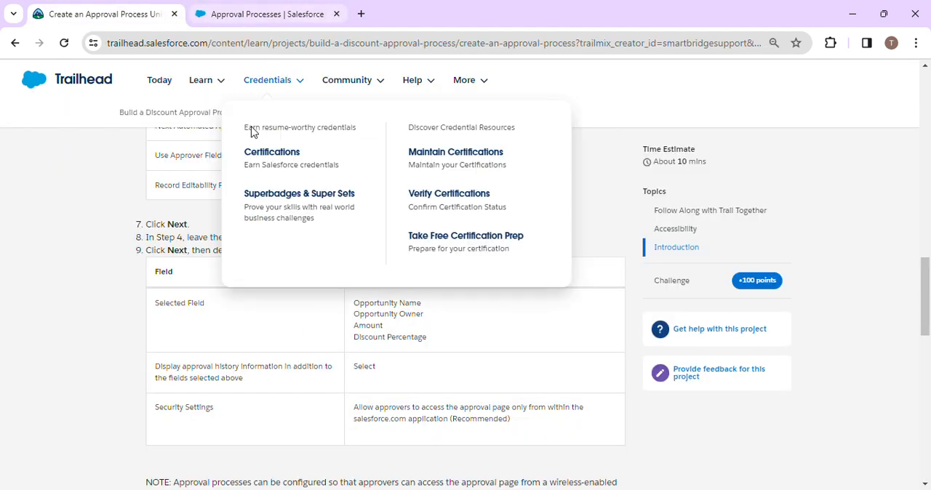
left_click(261, 10)
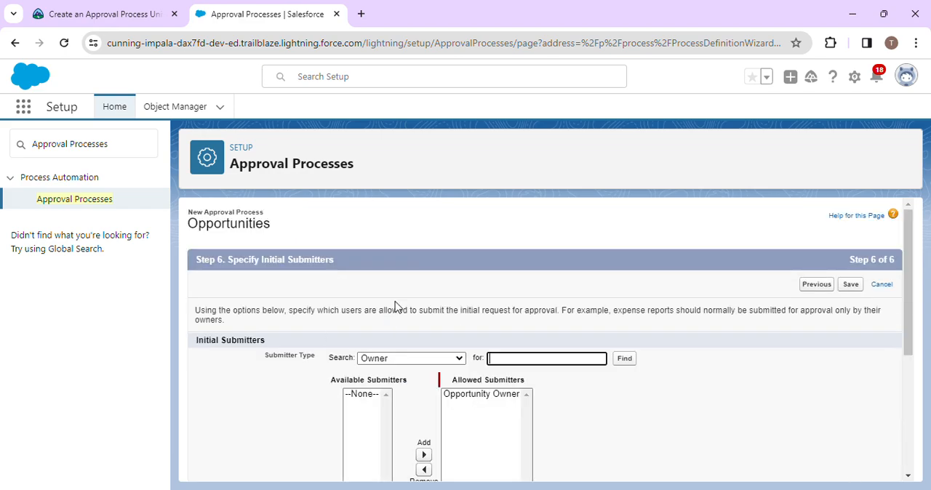
- Compare the Step 6 initial submitter settings with the submitter table in the Trailhead instructions
left_click(107, 13)
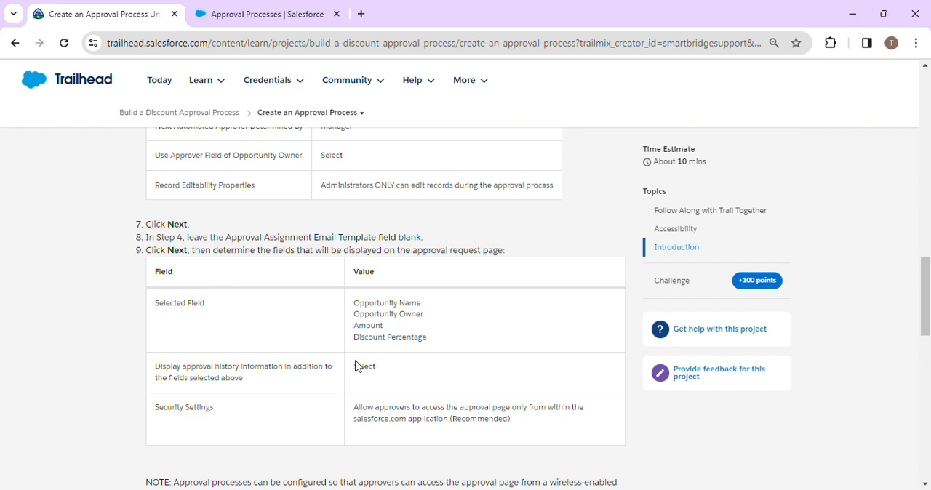
scroll(356, 366, "down", 4)
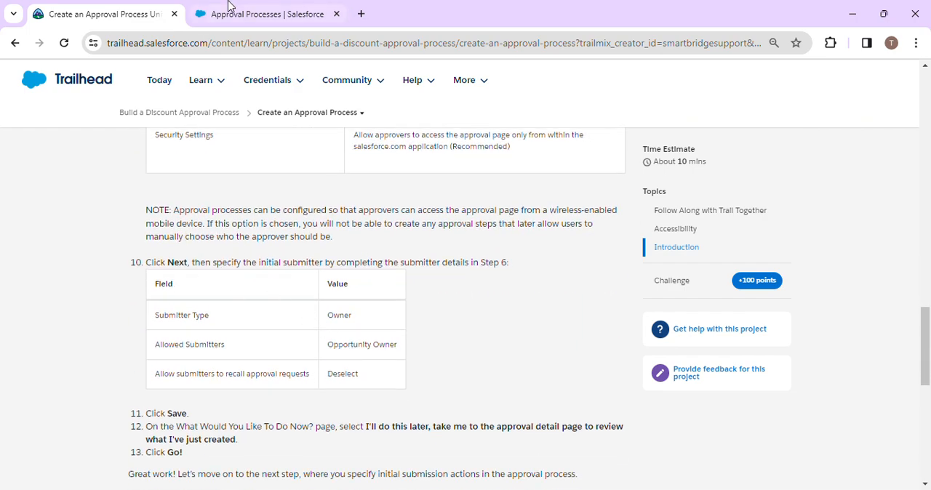
left_click(266, 7)
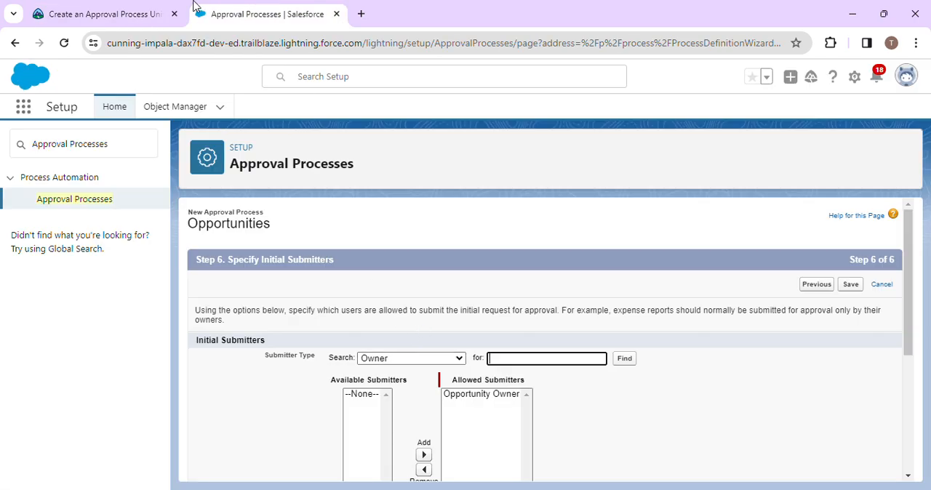
left_click(132, 8)
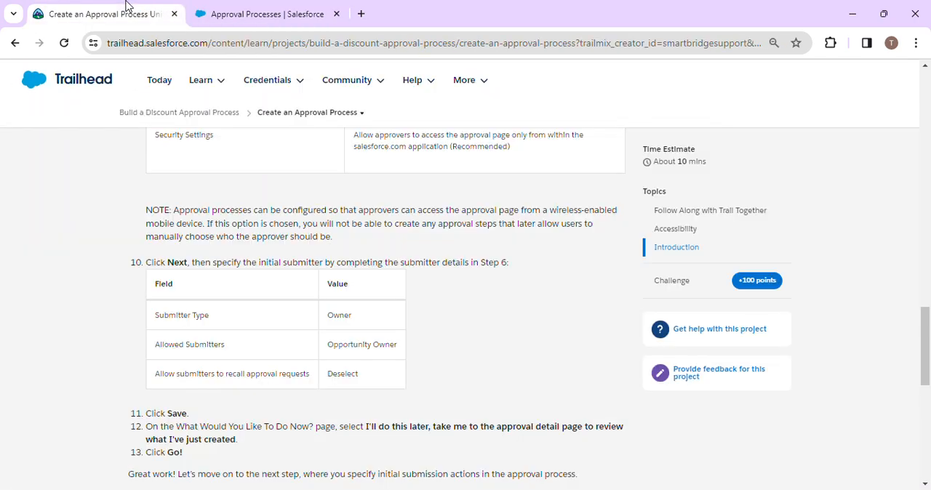
left_click(322, 7)
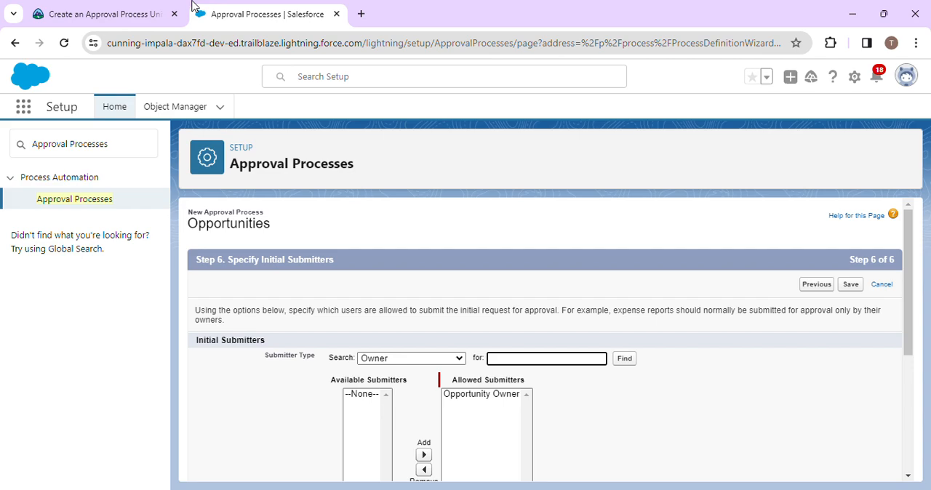
left_click(131, 9)
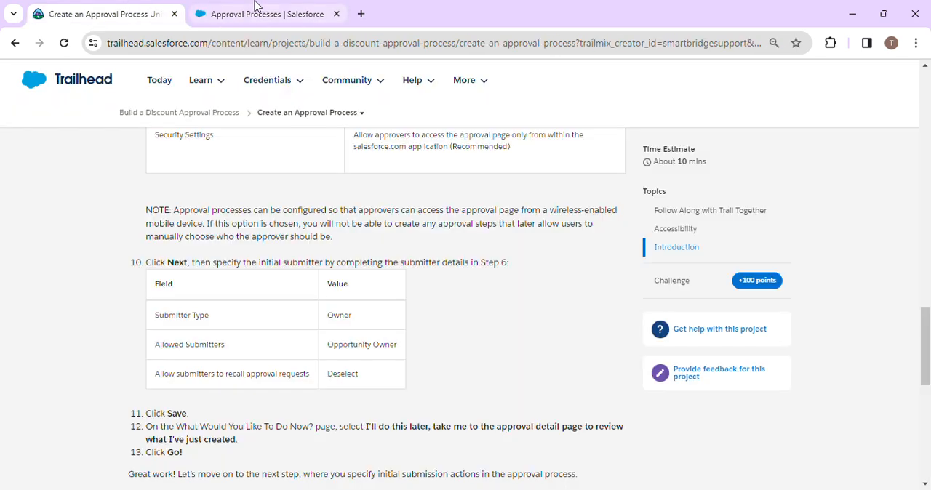
left_click(298, 7)
scroll(571, 388, "down", 1)
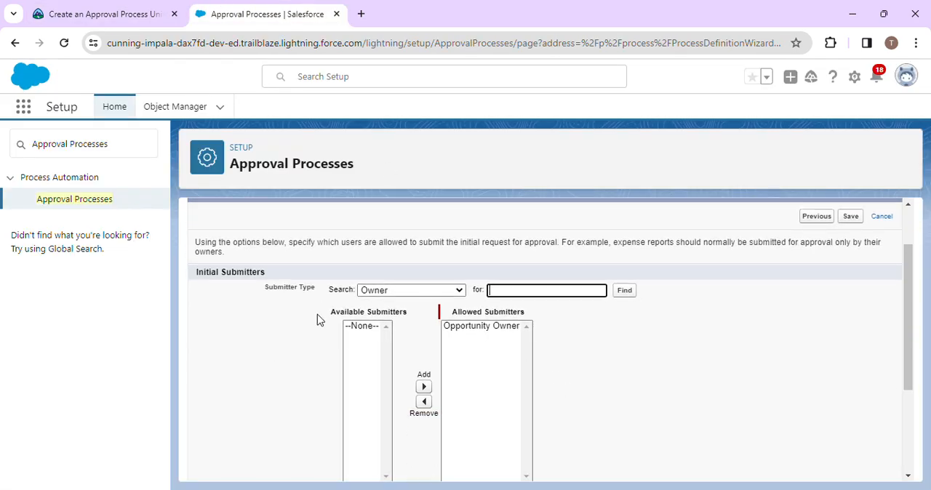
- Keep Owner as the Submitter Type and check it against the Trailhead submitter table
left_click(122, 7)
left_click(259, 9)
left_click(405, 292)
left_click(405, 292)
left_click(61, 5)
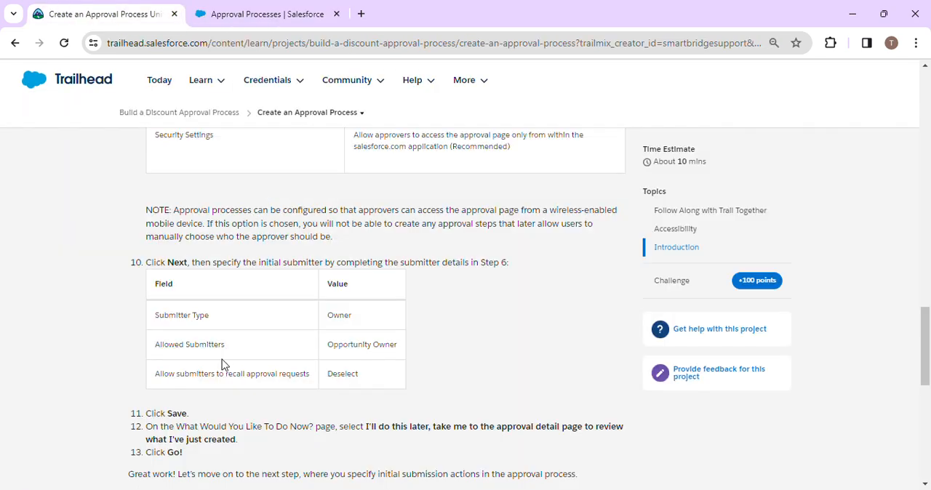
left_click(275, 9)
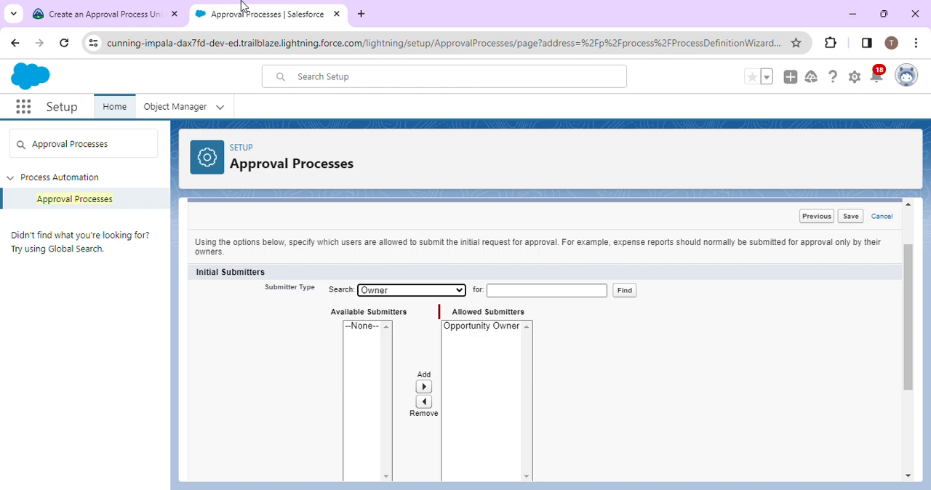
left_click(137, 16)
left_click(296, 21)
- Remove Opportunity Owner from the Allowed Submitters and recheck the Trailhead table
left_click(492, 326)
left_click(425, 402)
left_click(161, 13)
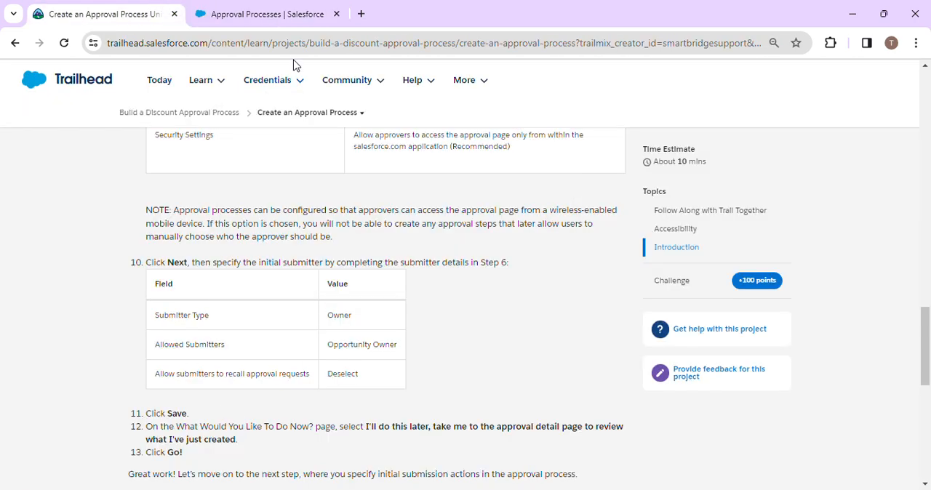
left_click(308, 9)
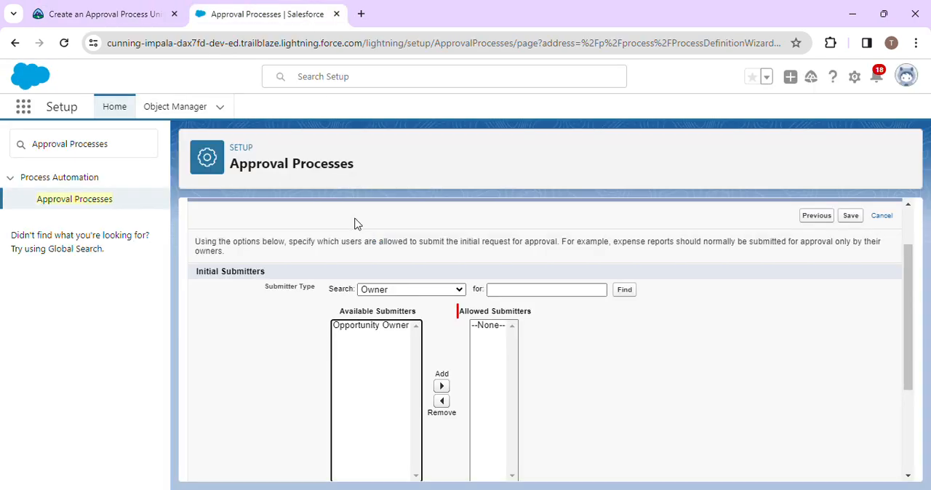
- Examine the page layout and submission settings and compare them with the Trailhead instructions for recalling approval requests and saving
scroll(479, 363, "down", 3)
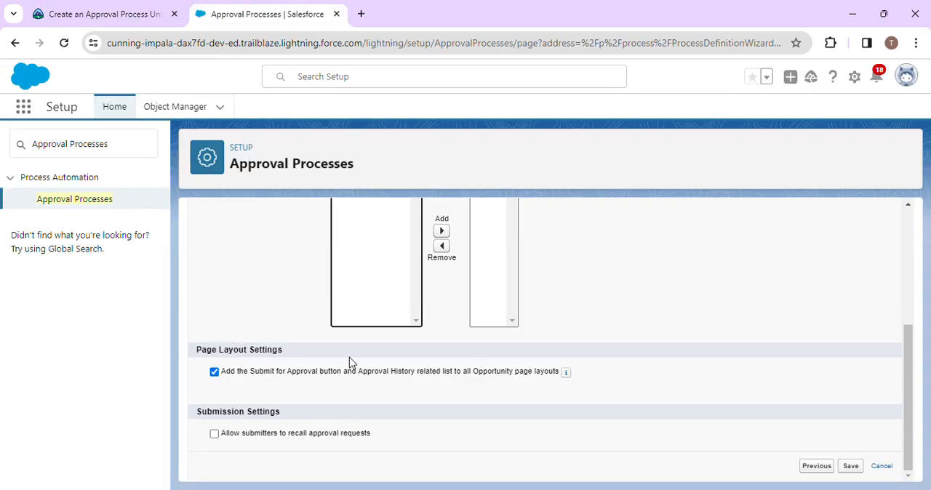
scroll(380, 316, "up", 3)
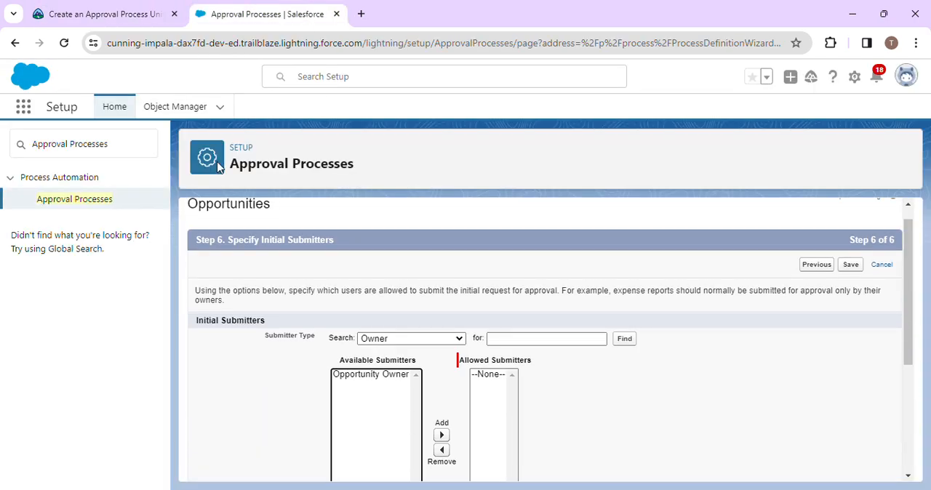
left_click(104, 9)
scroll(376, 368, "down", 2)
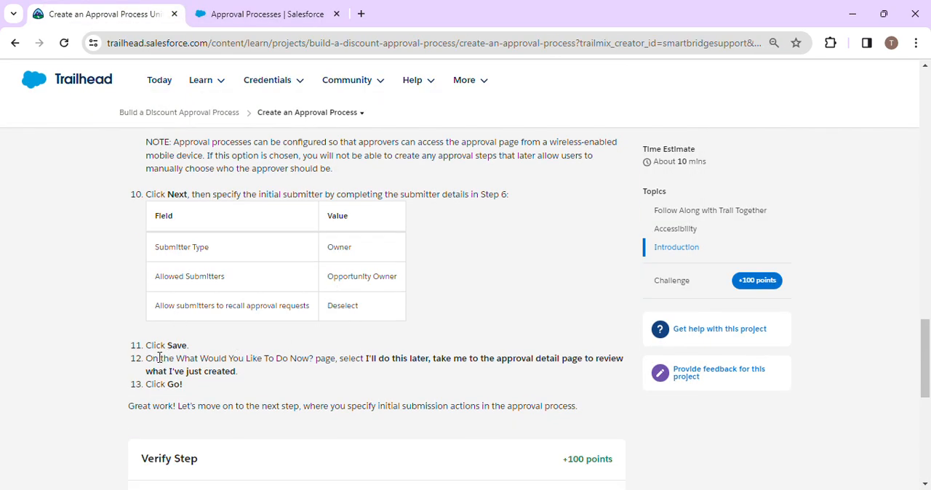
left_click(251, 14)
scroll(501, 363, "down", 5)
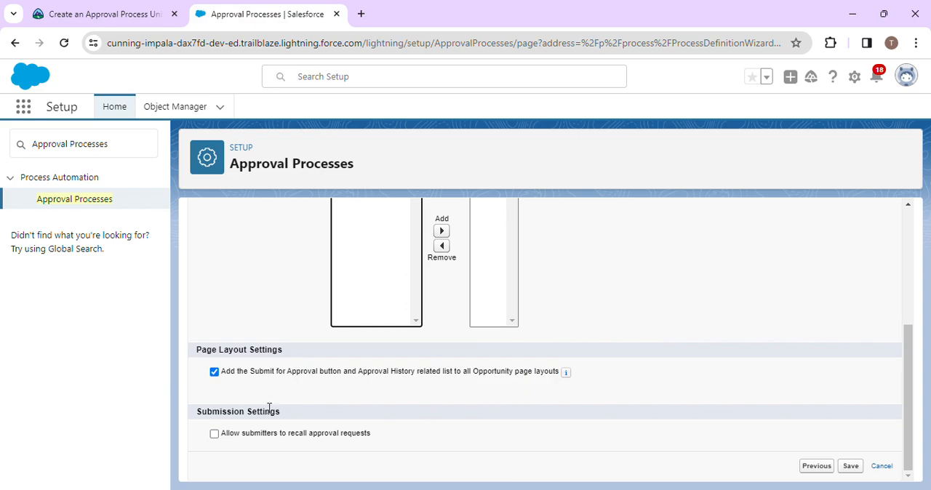
left_click(136, 9)
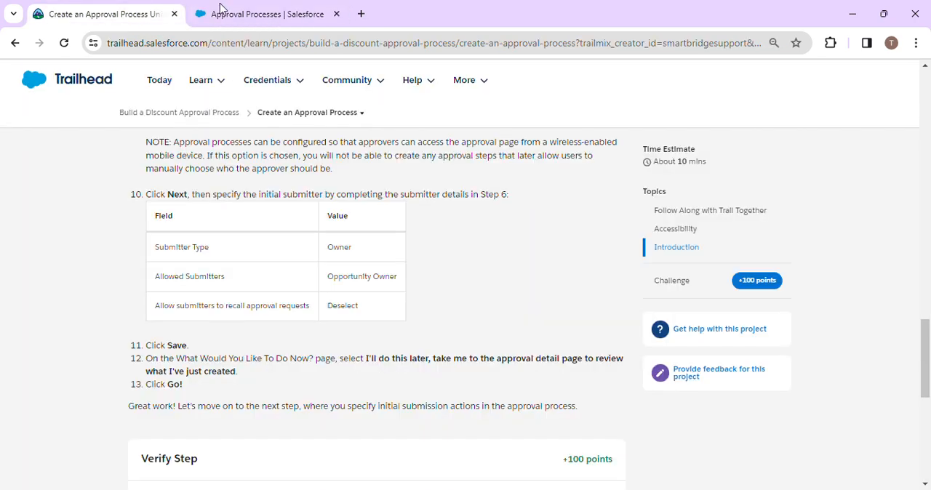
left_click(290, 6)
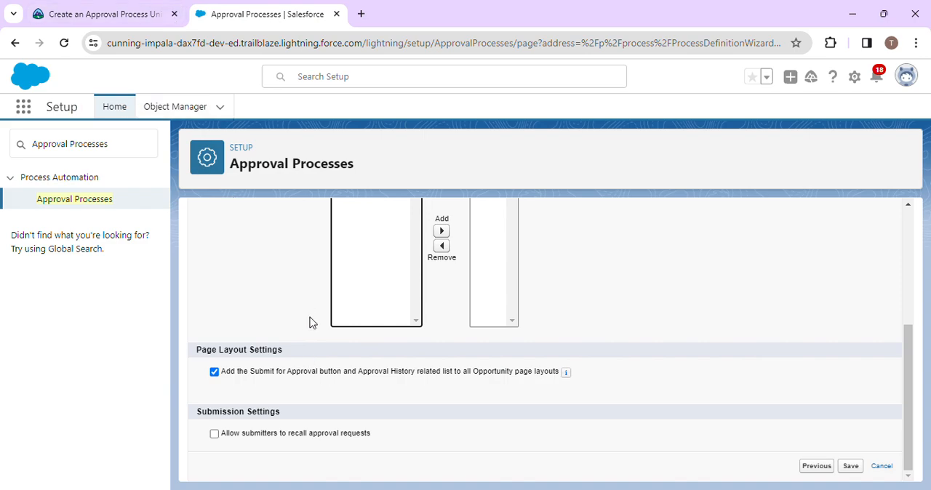
scroll(309, 322, "up", 1)
left_click(150, 8)
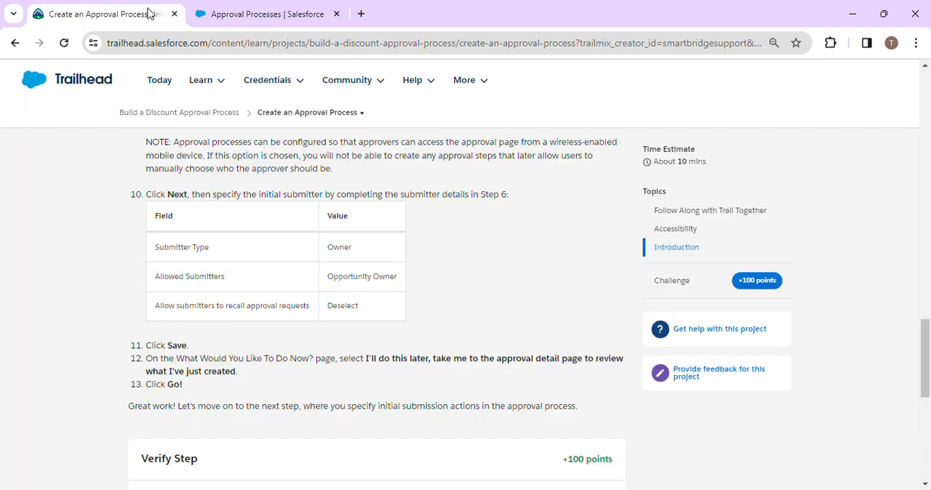
left_click(218, 13)
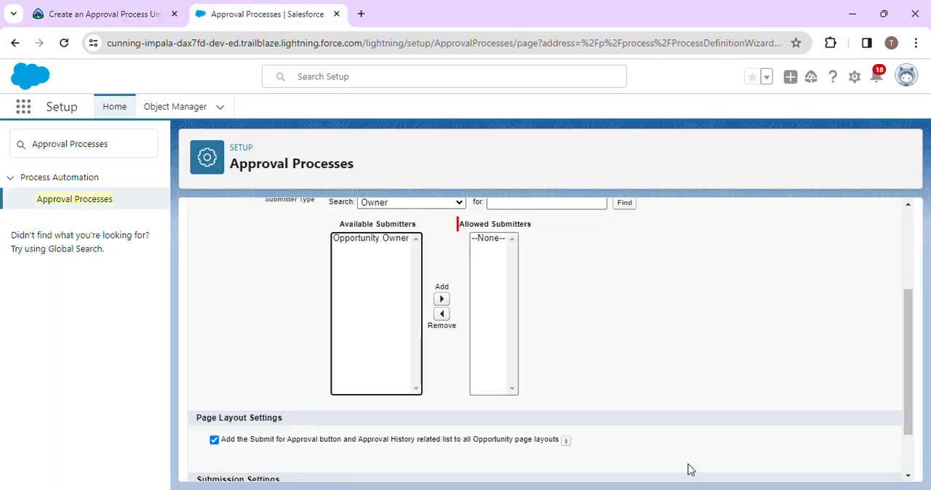
- Try to save the approval process without an allowed submitter and review the initial submitters section
scroll(688, 468, "down", 1)
left_click(849, 467)
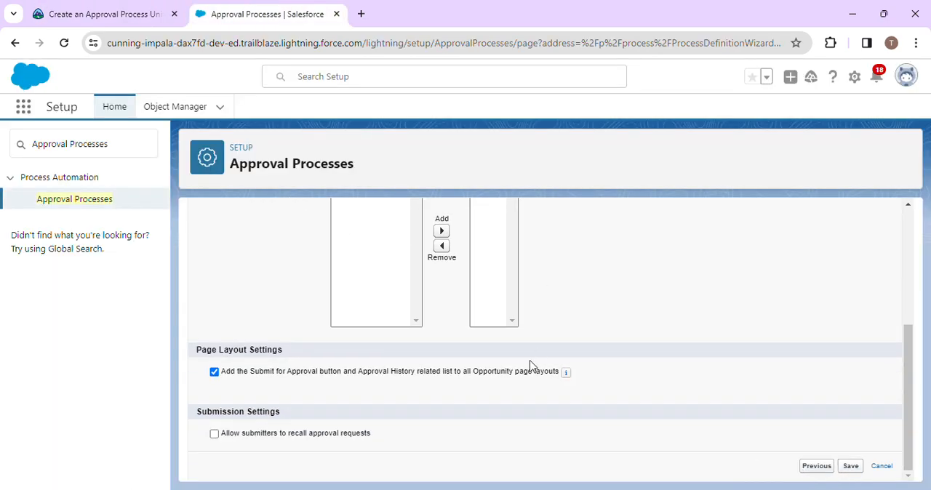
scroll(377, 342, "down", 3)
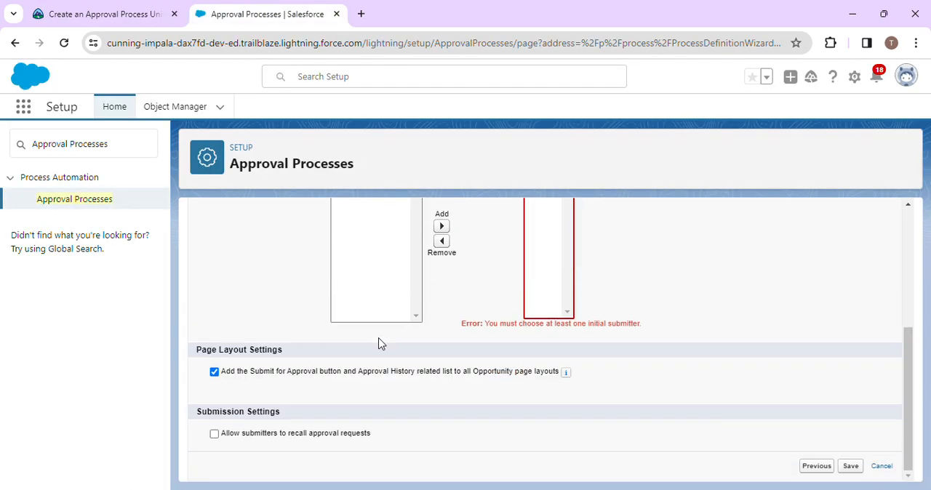
scroll(429, 340, "up", 2)
scroll(476, 296, "down", 2)
scroll(341, 327, "up", 2)
- Search for submitters of type Owner and consult the Trailhead table for the required allowed submitter
left_click(624, 261)
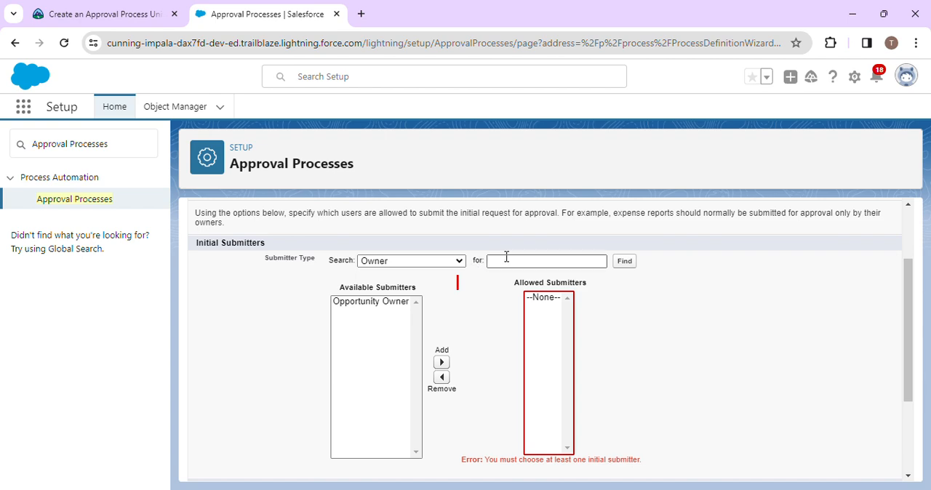
left_click(411, 261)
left_click(398, 287)
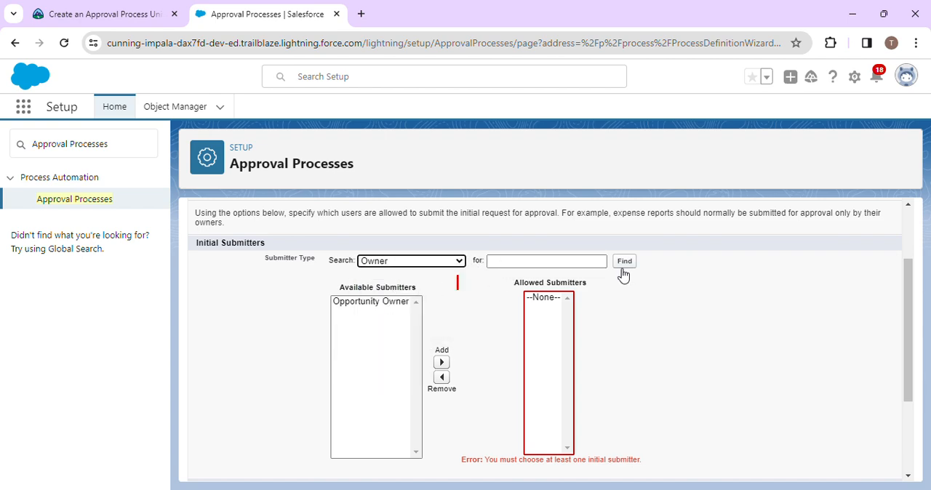
scroll(578, 358, "down", 1)
left_click(546, 332)
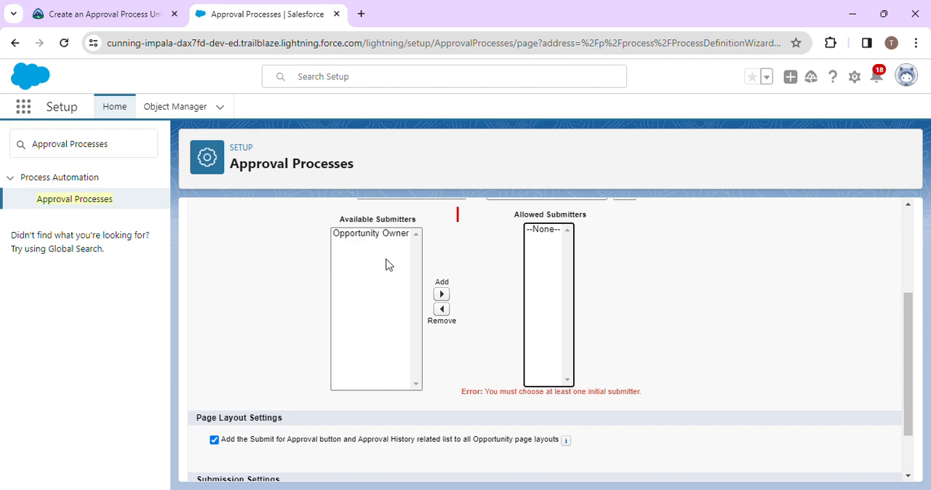
scroll(401, 270, "up", 1)
left_click(103, 10)
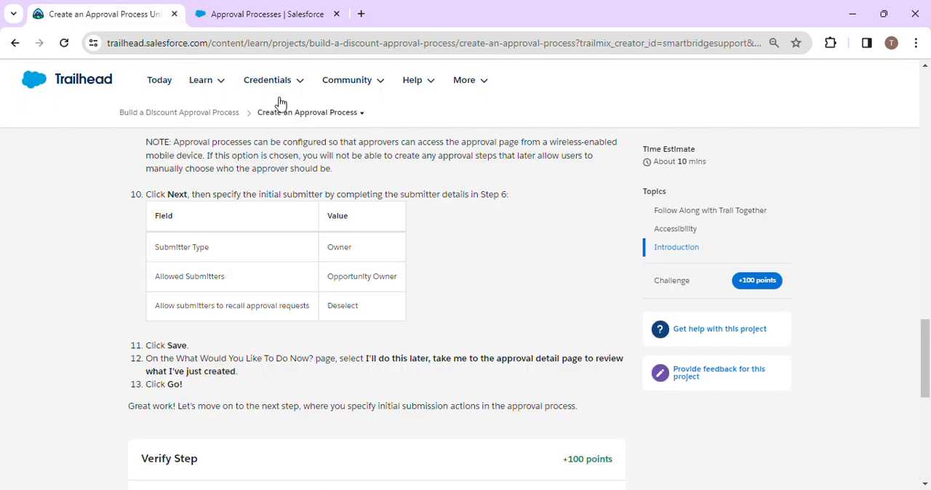
left_click(283, 8)
left_click(122, 7)
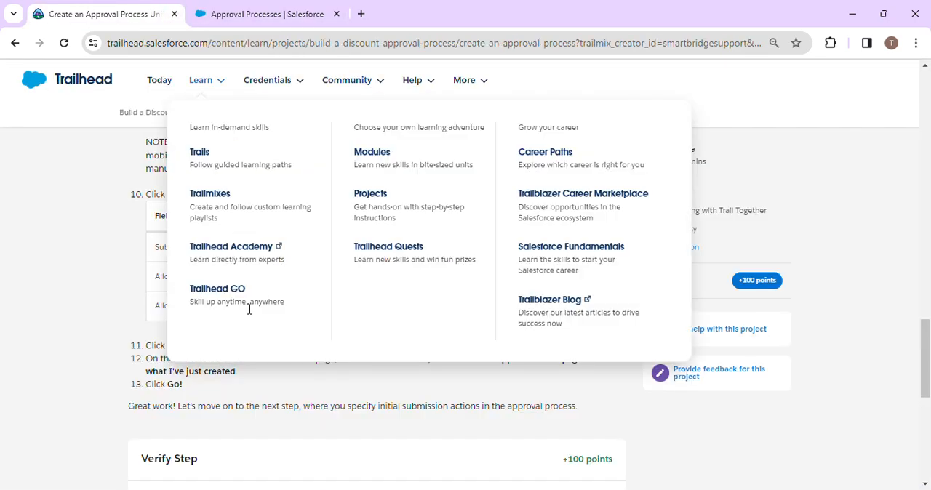
left_click(272, 7)
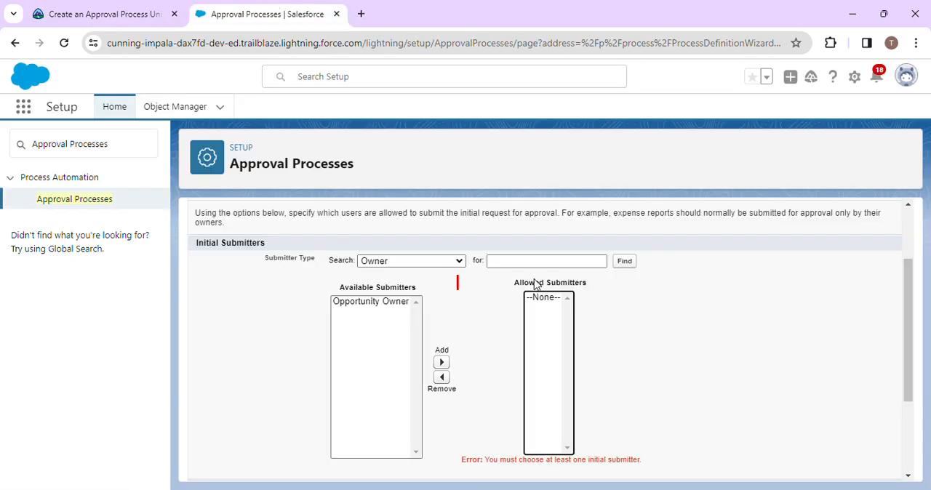
- Add Opportunity Owner back to the Allowed Submitters and save the approval process
left_click(495, 263)
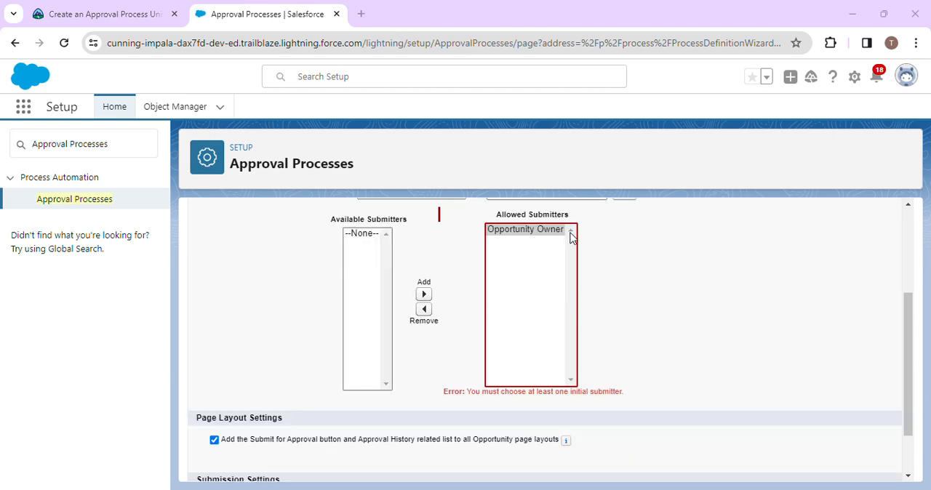
scroll(617, 292, "up", 1)
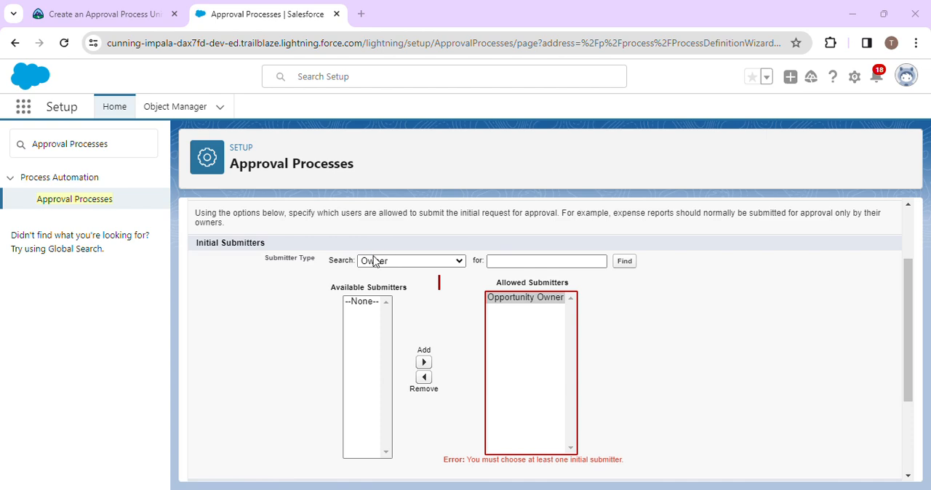
left_click(521, 303)
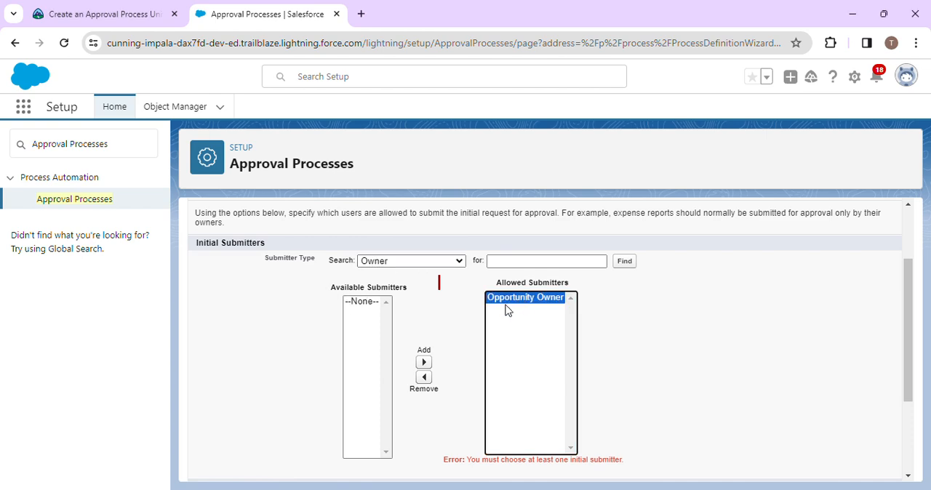
scroll(439, 338, "down", 3)
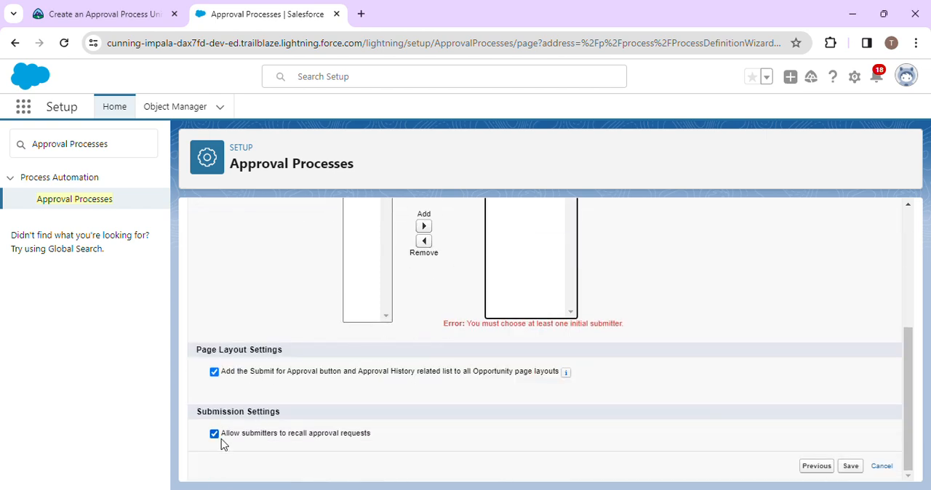
left_click(849, 468)
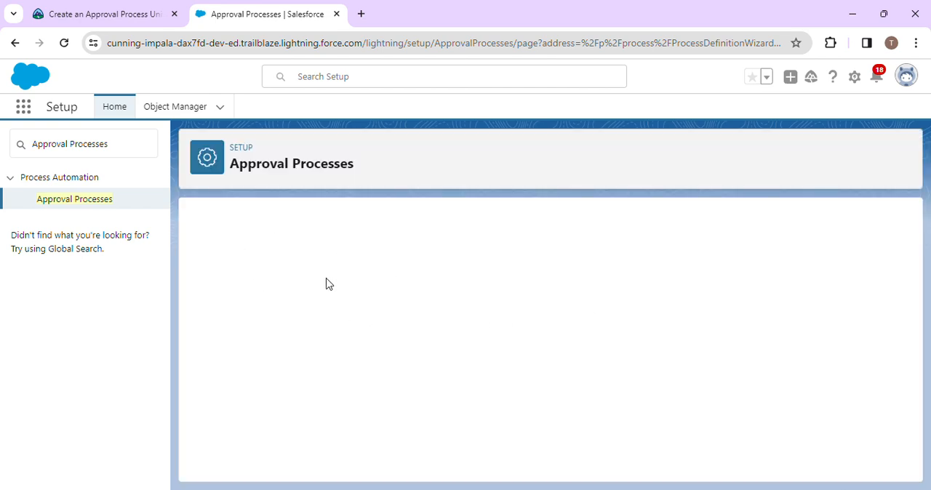
- Following Trailhead, choose to define approval steps later and go to the approval detail page to review the new process
left_click(113, 7)
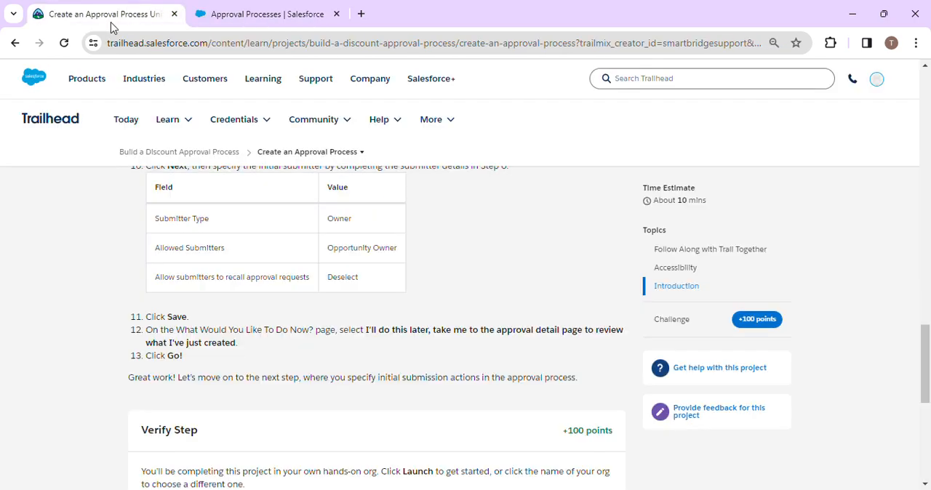
left_click(280, 8)
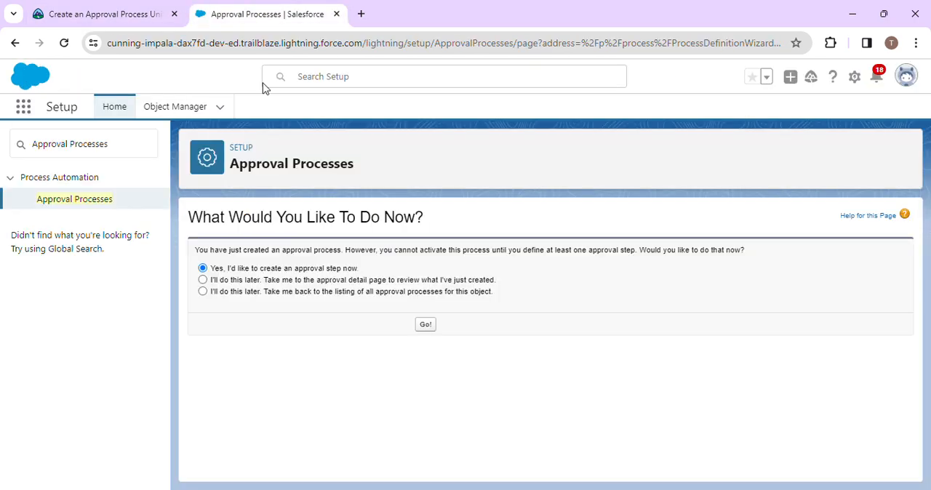
left_click(87, 9)
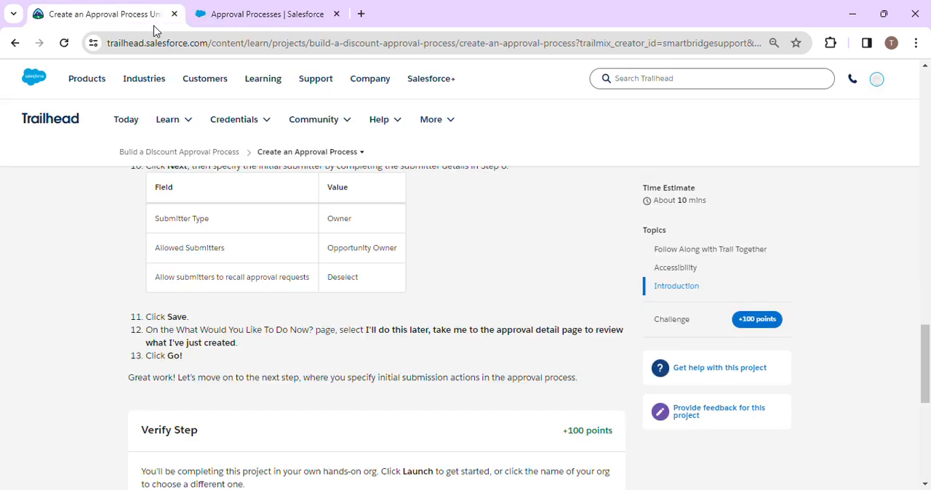
left_click(278, 13)
left_click(273, 281)
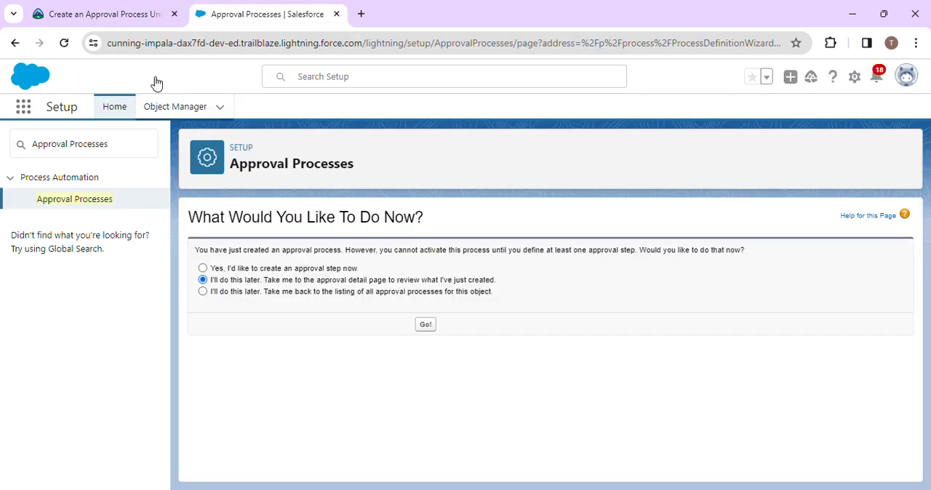
left_click(124, 11)
left_click(274, 7)
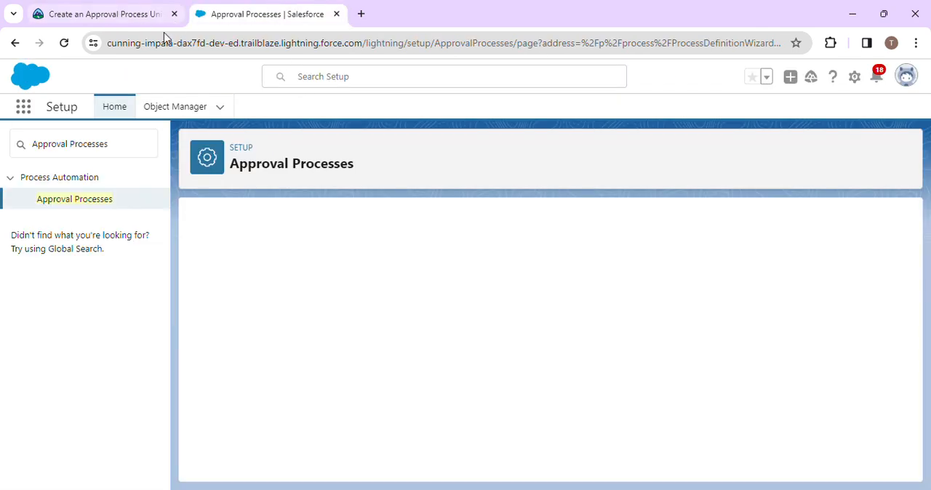
- Return to the Trailhead project page and start the step verification for 100 points
left_click(145, 8)
scroll(213, 393, "down", 5)
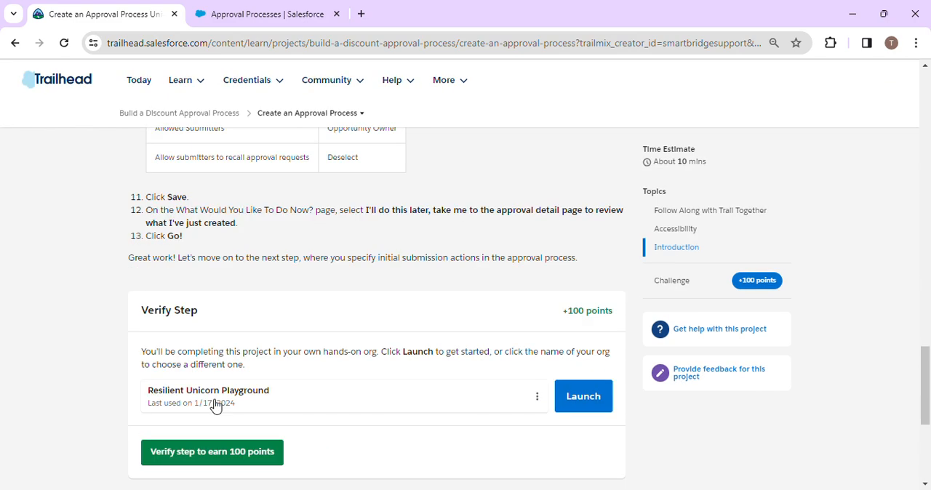
left_click(218, 332)
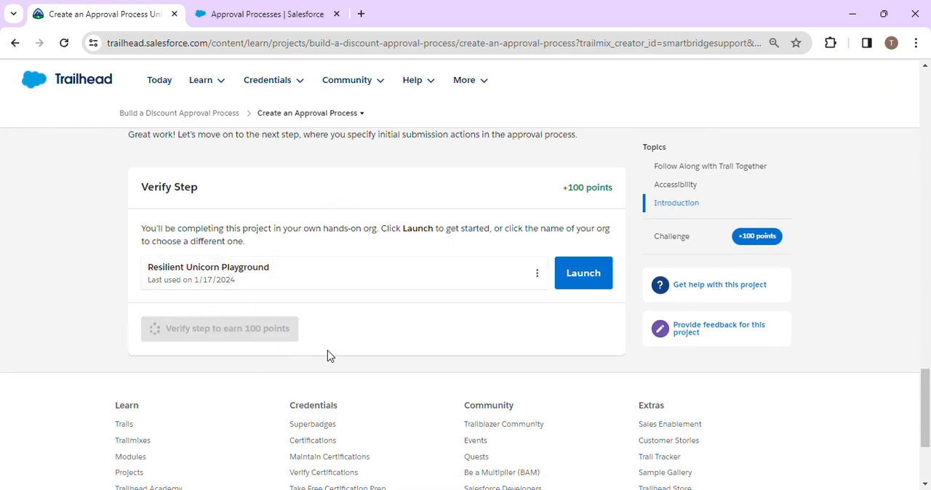